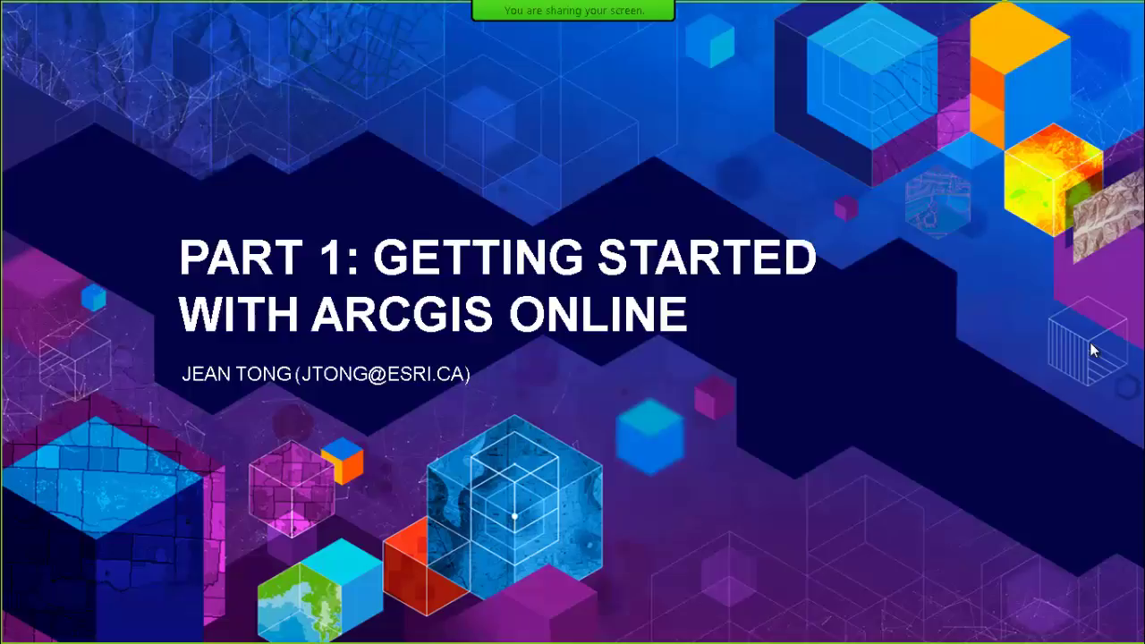
- Advance the slide show from the Part 1 title to the Curriculum Connections slide
{"action": "key", "text": "Right"}
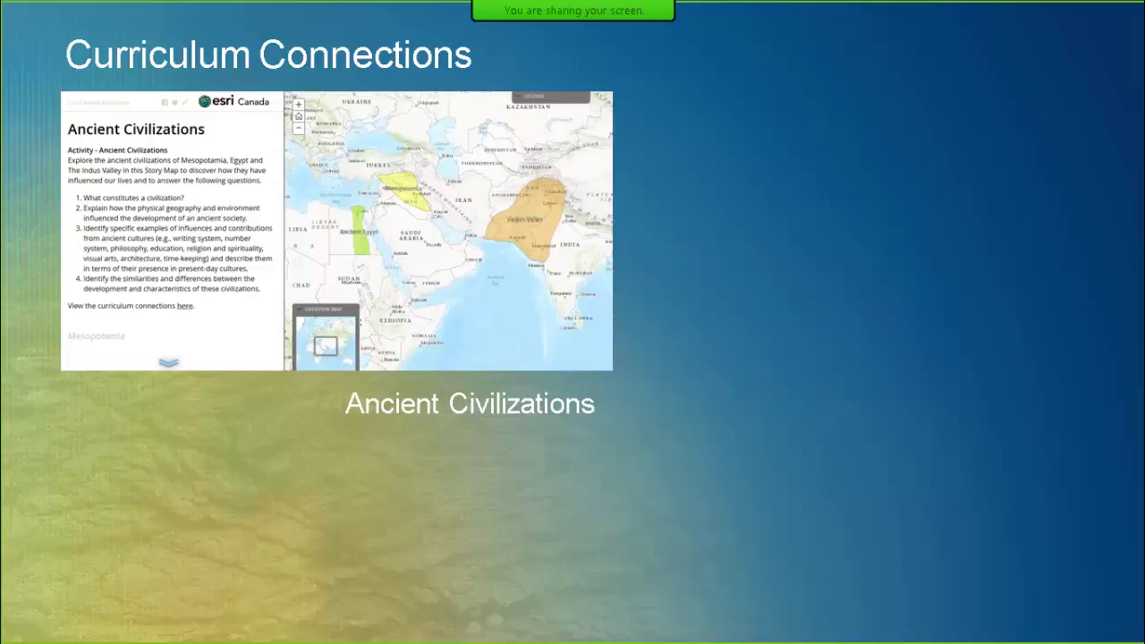
- Bring in the Aboriginal Peoples of North America and Natural Regions of Canada map examples
{"action": "key", "text": "Right"}
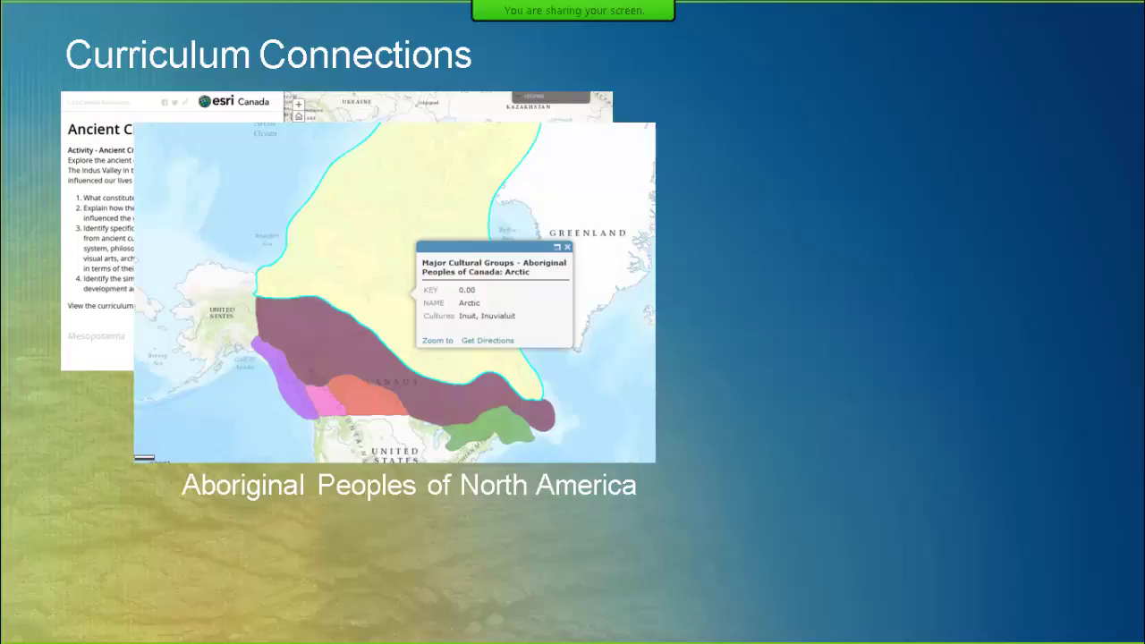
{"action": "key", "text": "Right"}
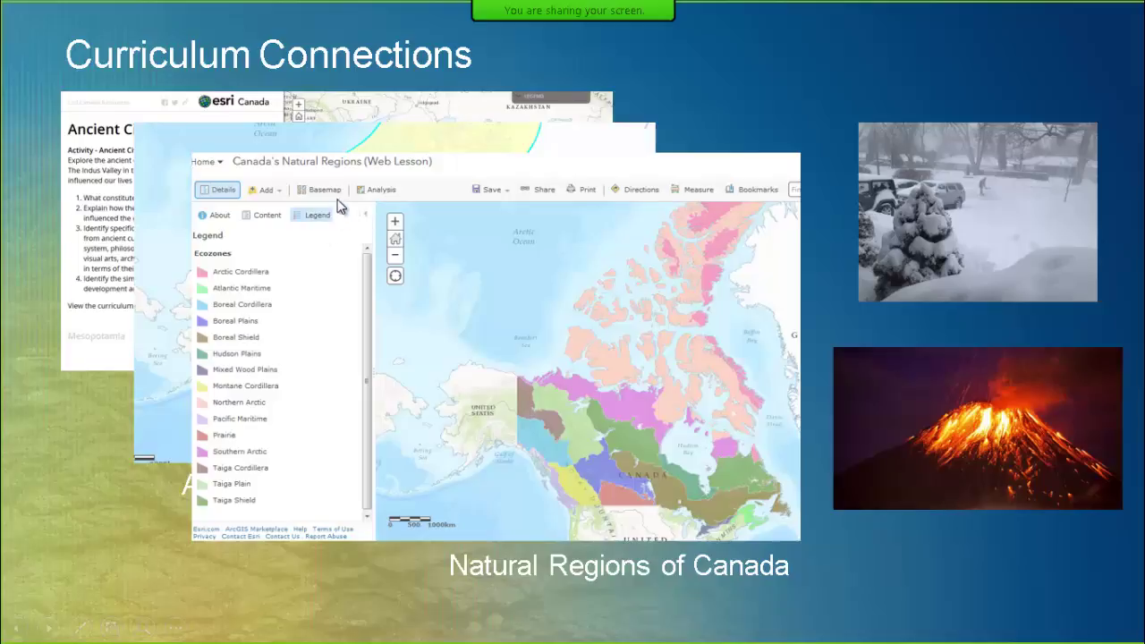
- End the slide show to return to slide 4 in editing view
{"action": "key", "text": "Escape"}
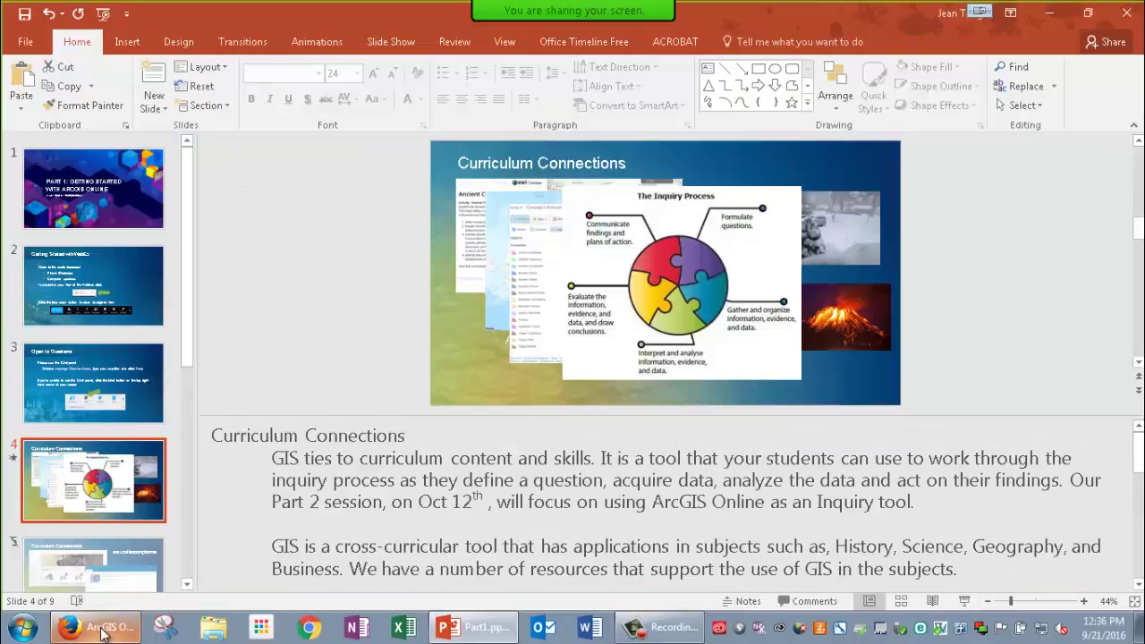
- In ArcGIS Online, page the GIS in Action carousel forward and preview the Lesson Planner
{"action": "left_click", "coordinate": [106, 630]}
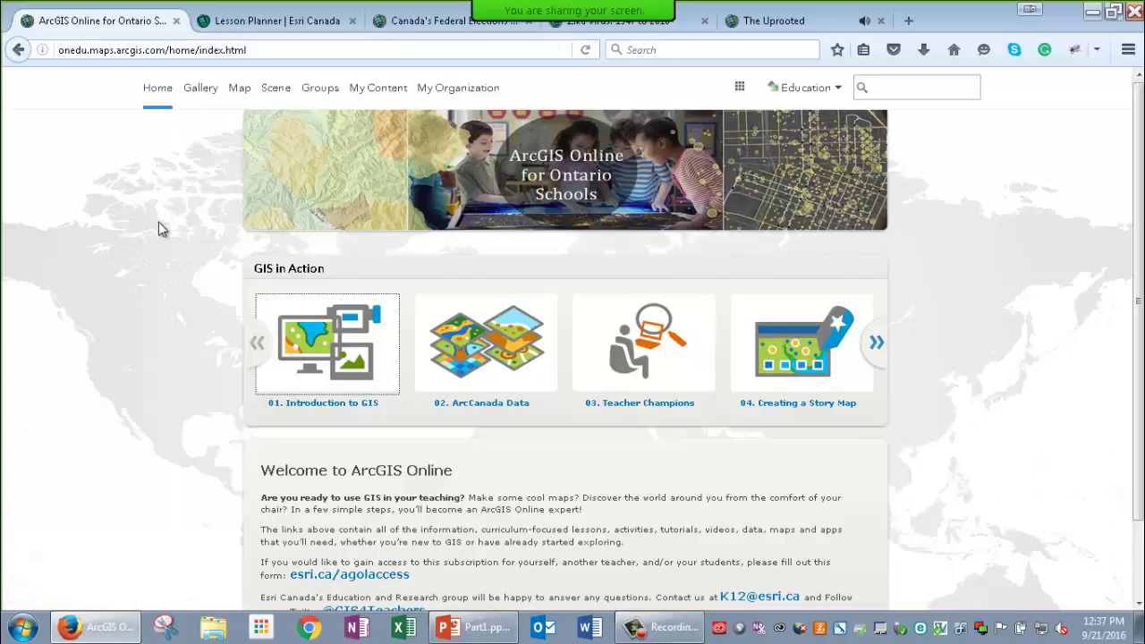
{"action": "left_click", "coordinate": [872, 347]}
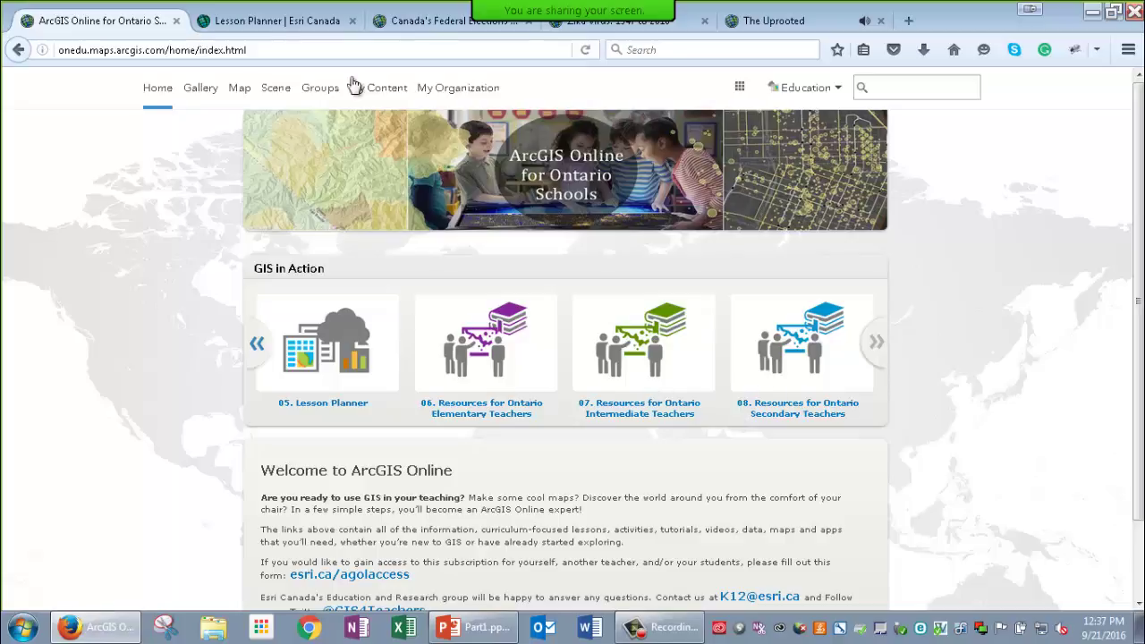
{"action": "left_click", "coordinate": [270, 22]}
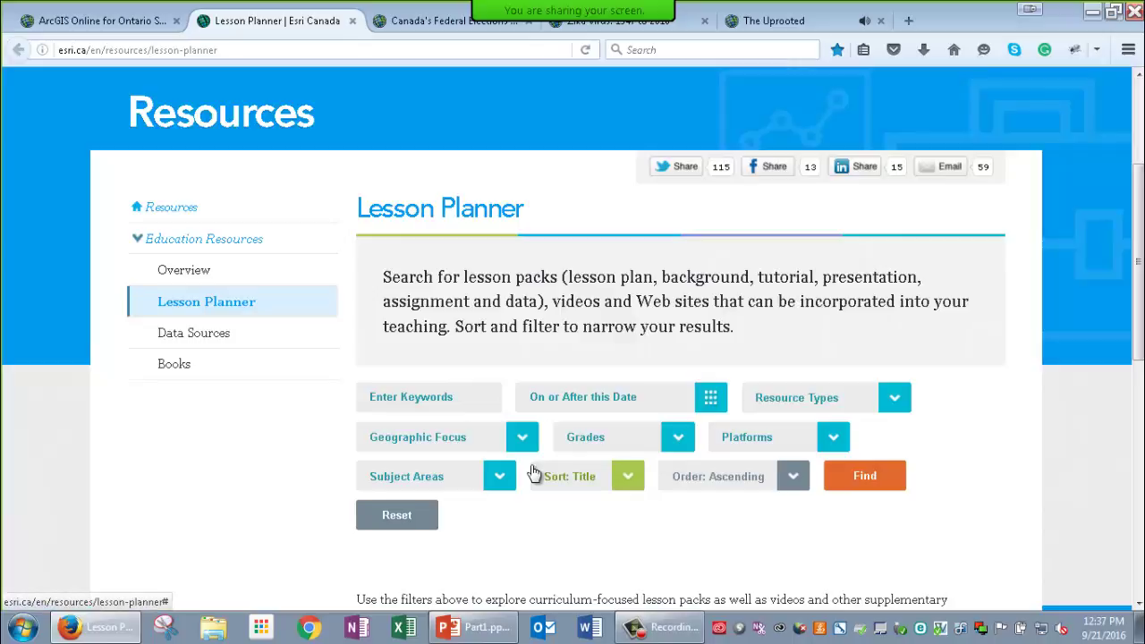
{"action": "left_click", "coordinate": [127, 20]}
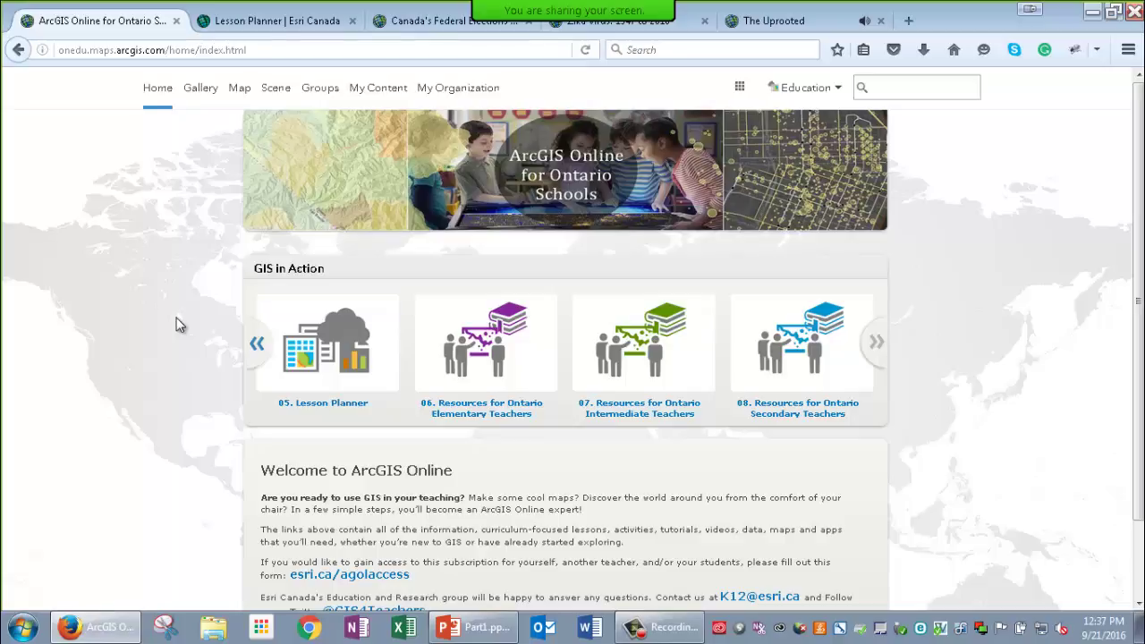
- Show the 2011 and 2015 results in the Canada's Federal Elections story map
{"action": "left_click", "coordinate": [394, 21]}
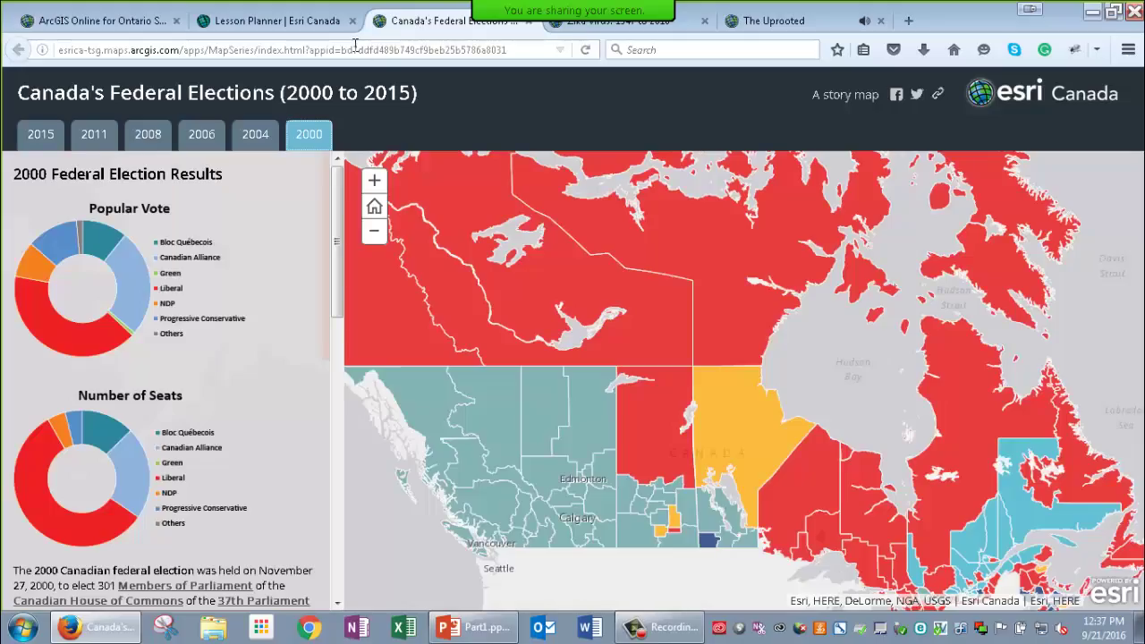
{"action": "left_click", "coordinate": [93, 139]}
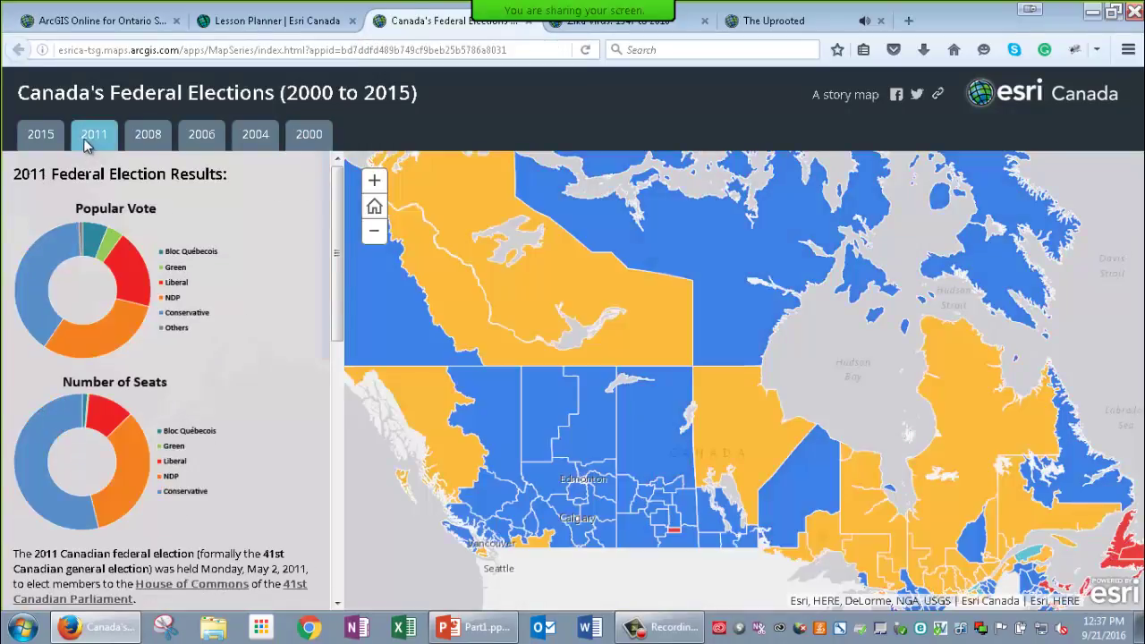
{"action": "left_click", "coordinate": [31, 136]}
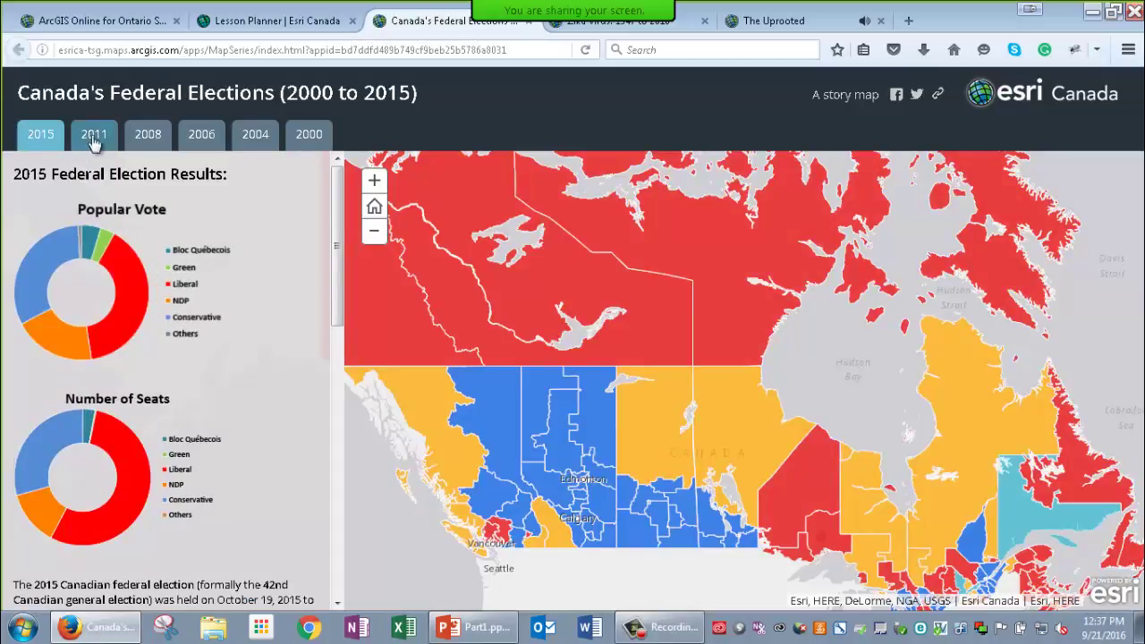
- Step the Zika Virus story forward to Uganda 1947 and Nigeria 1952
{"action": "left_click", "coordinate": [586, 26]}
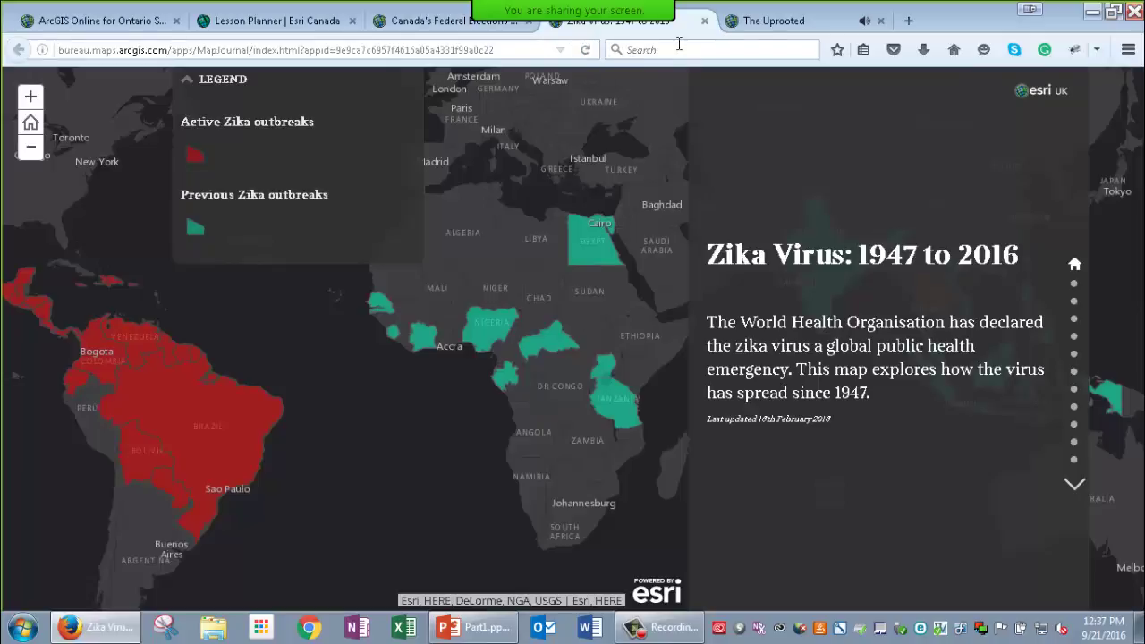
{"action": "left_click", "coordinate": [1074, 484]}
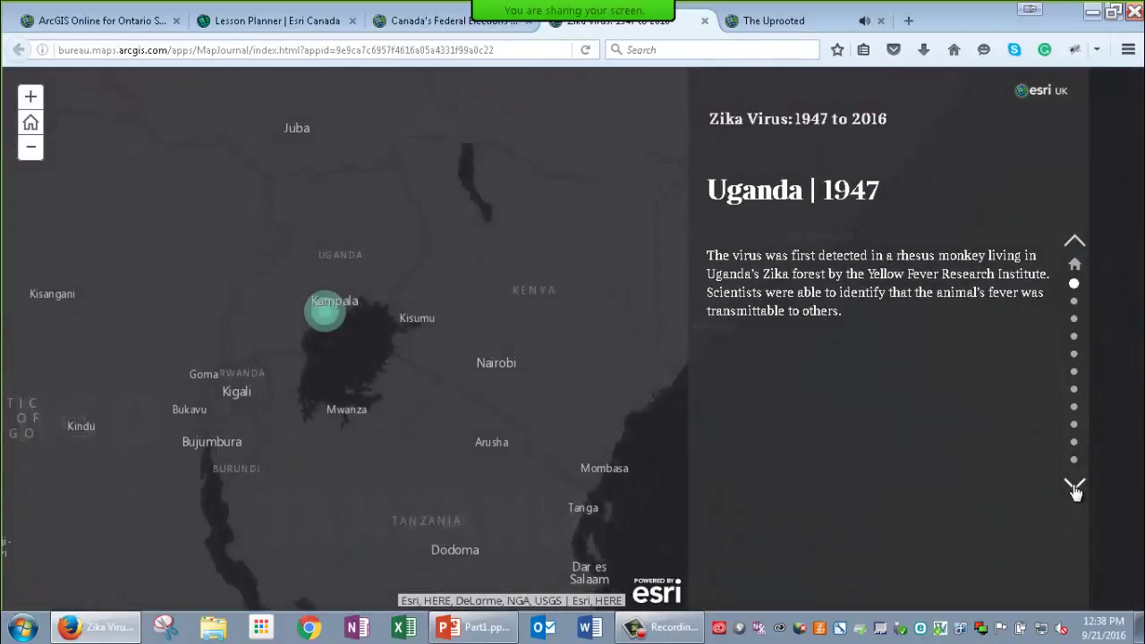
{"action": "left_click", "coordinate": [1074, 485]}
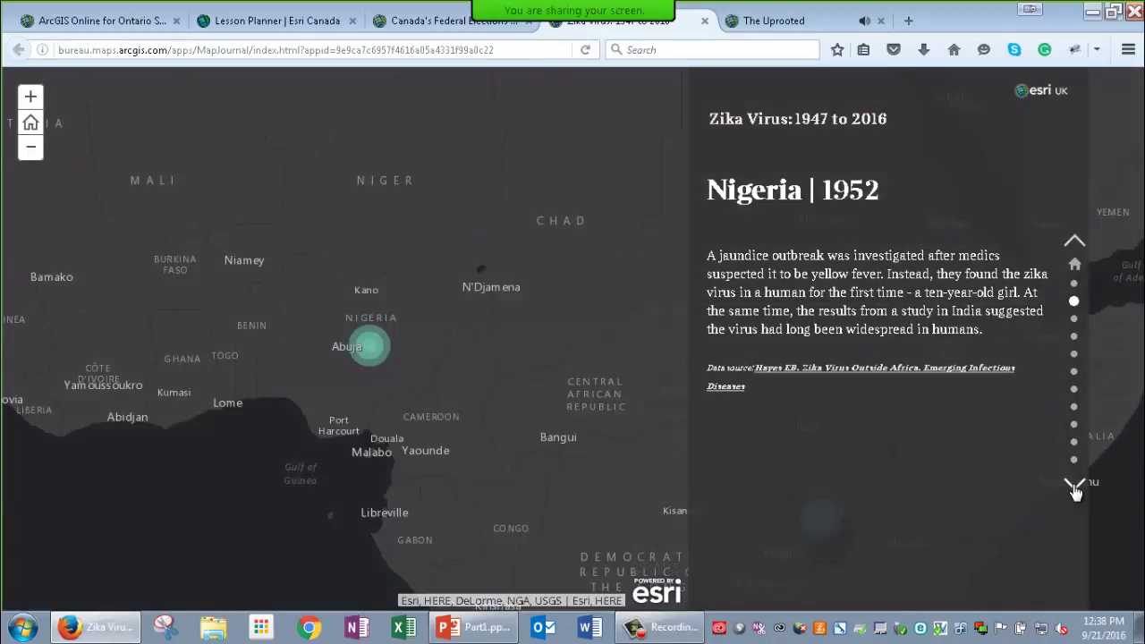
- Scroll The Uprooted story down to its top 2014 refugee source countries, Afghanistan
{"action": "left_click", "coordinate": [812, 23]}
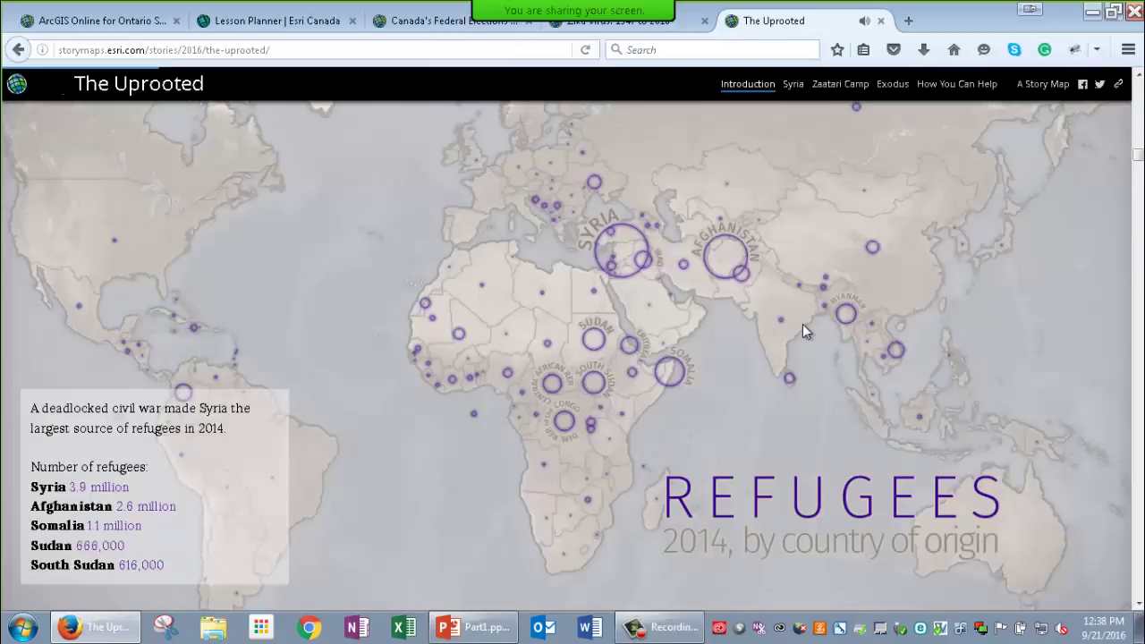
{"action": "scroll", "coordinate": [805, 331], "scroll_direction": "down", "scroll_amount": 5}
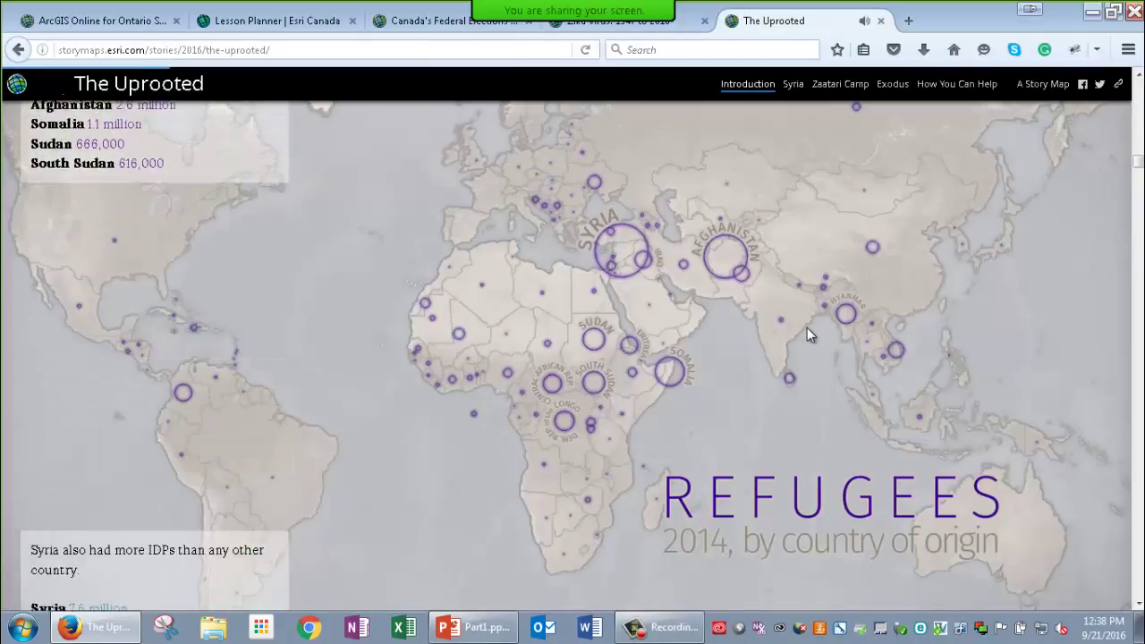
{"action": "scroll", "coordinate": [808, 324], "scroll_direction": "down", "scroll_amount": 5}
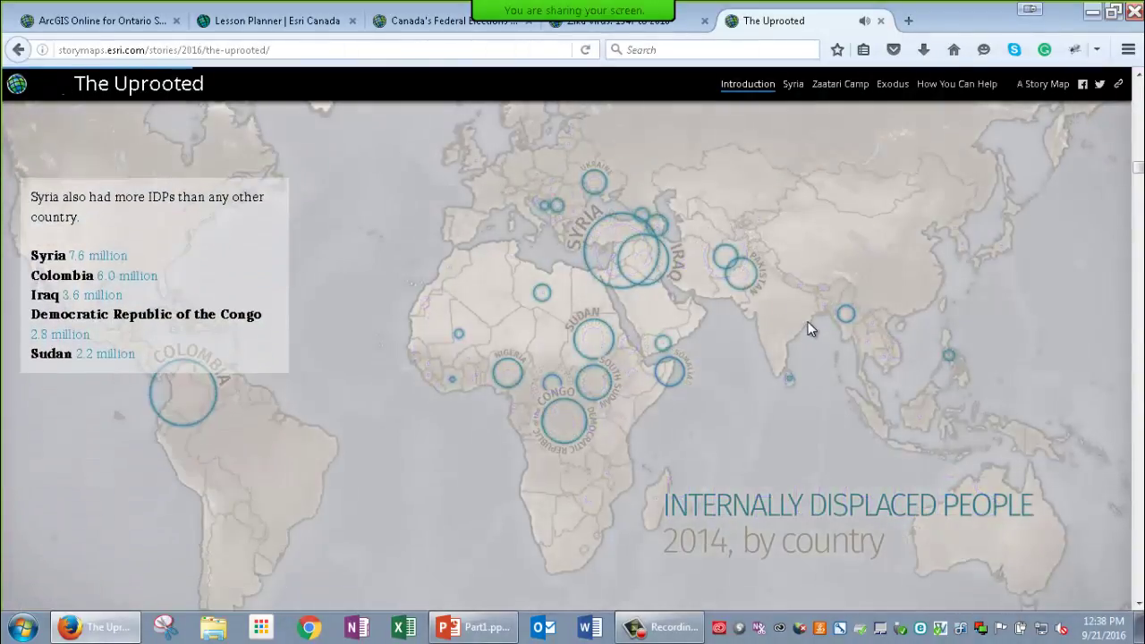
{"action": "scroll", "coordinate": [808, 329], "scroll_direction": "down", "scroll_amount": 5}
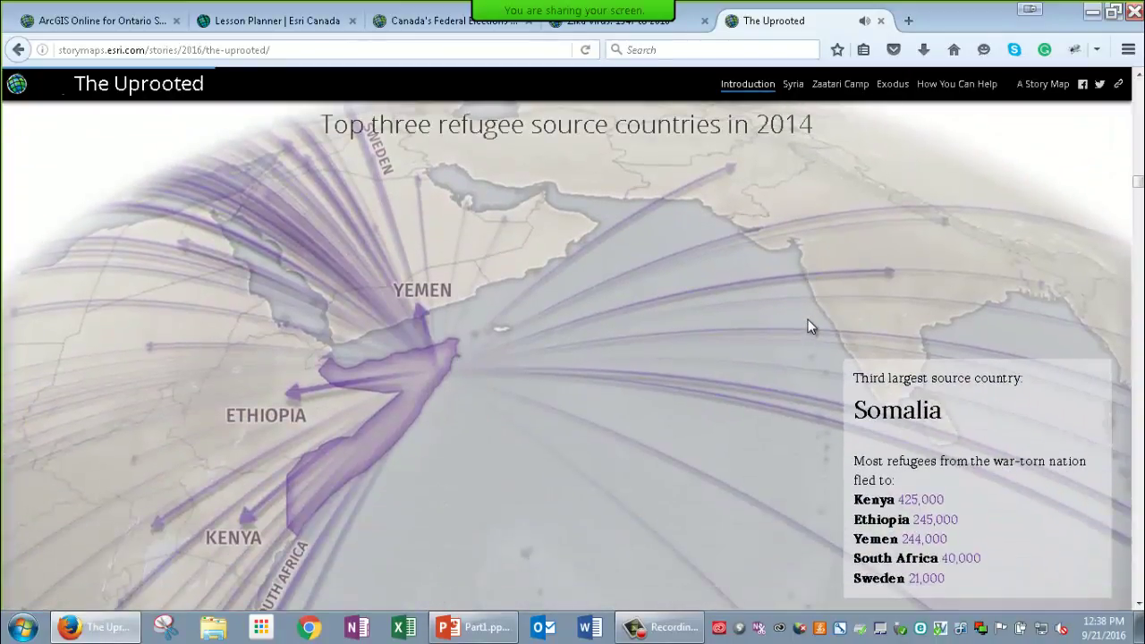
{"action": "scroll", "coordinate": [808, 327], "scroll_direction": "down", "scroll_amount": 2}
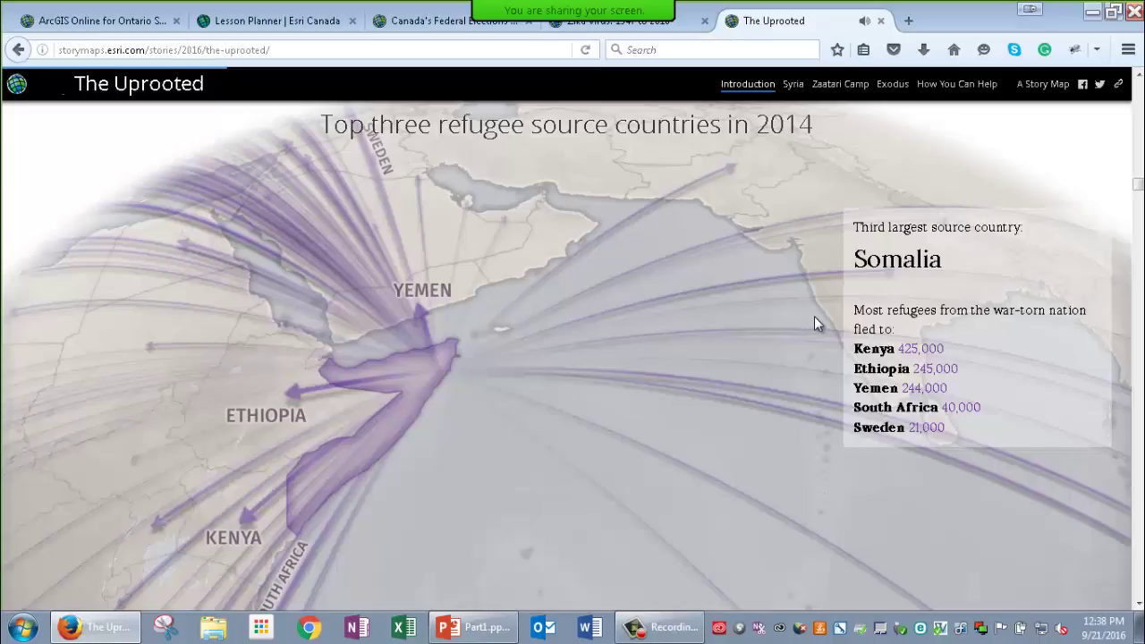
{"action": "scroll", "coordinate": [815, 319], "scroll_direction": "down", "scroll_amount": 3}
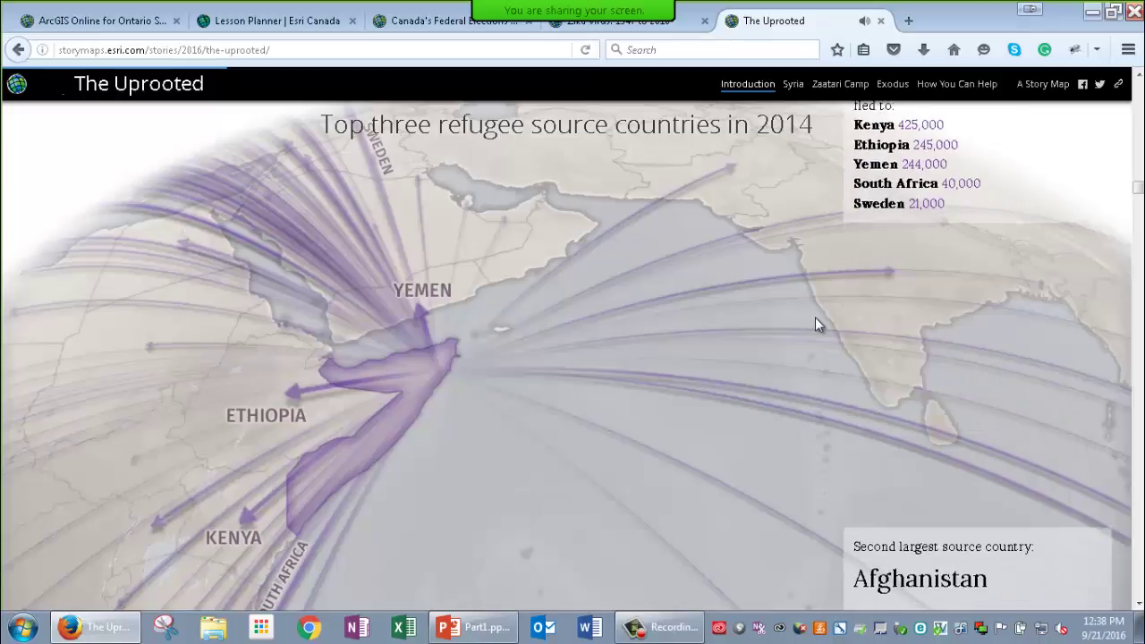
{"action": "scroll", "coordinate": [815, 317], "scroll_direction": "down", "scroll_amount": 4}
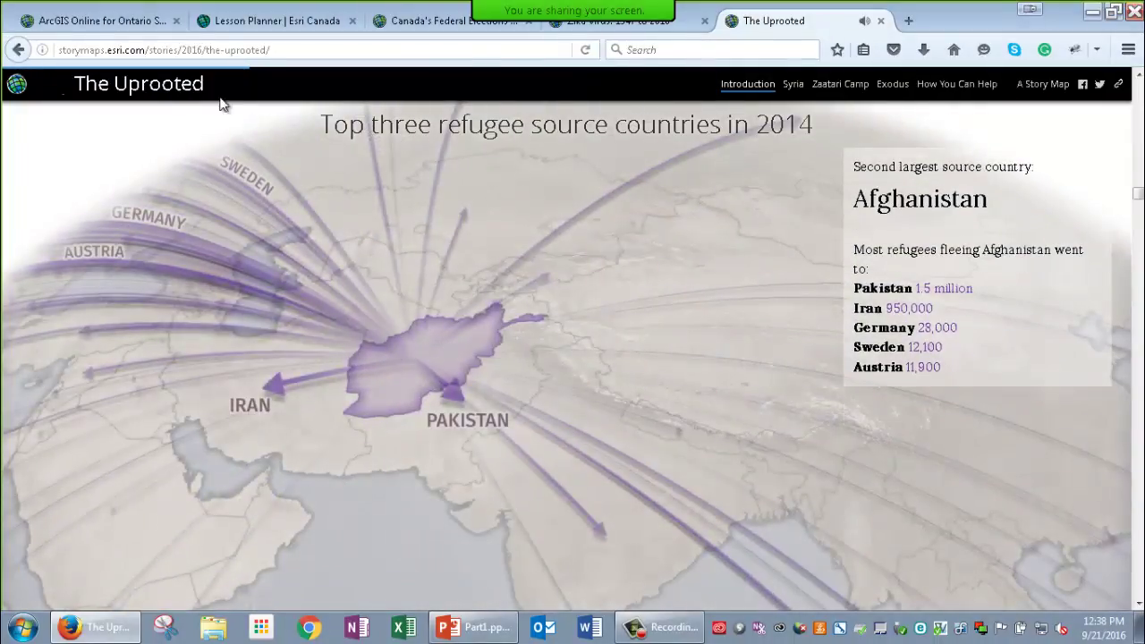
- Return to the first GIS in Action items on the Ontario Schools page and start a new map
{"action": "left_click", "coordinate": [126, 32]}
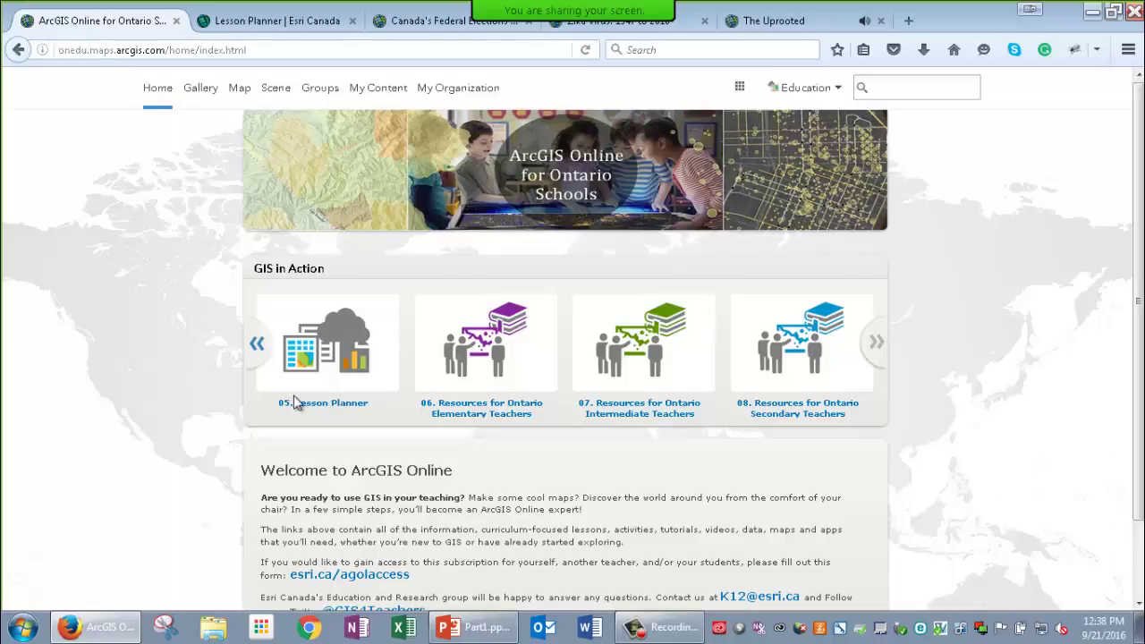
{"action": "left_click", "coordinate": [257, 349]}
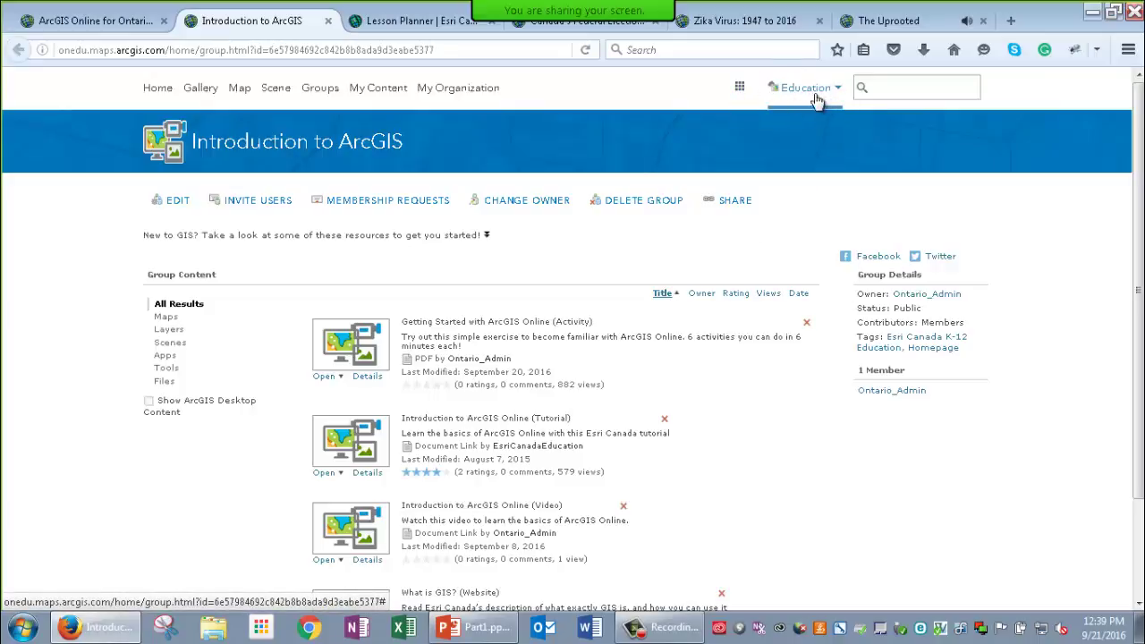
{"action": "left_click", "coordinate": [247, 91]}
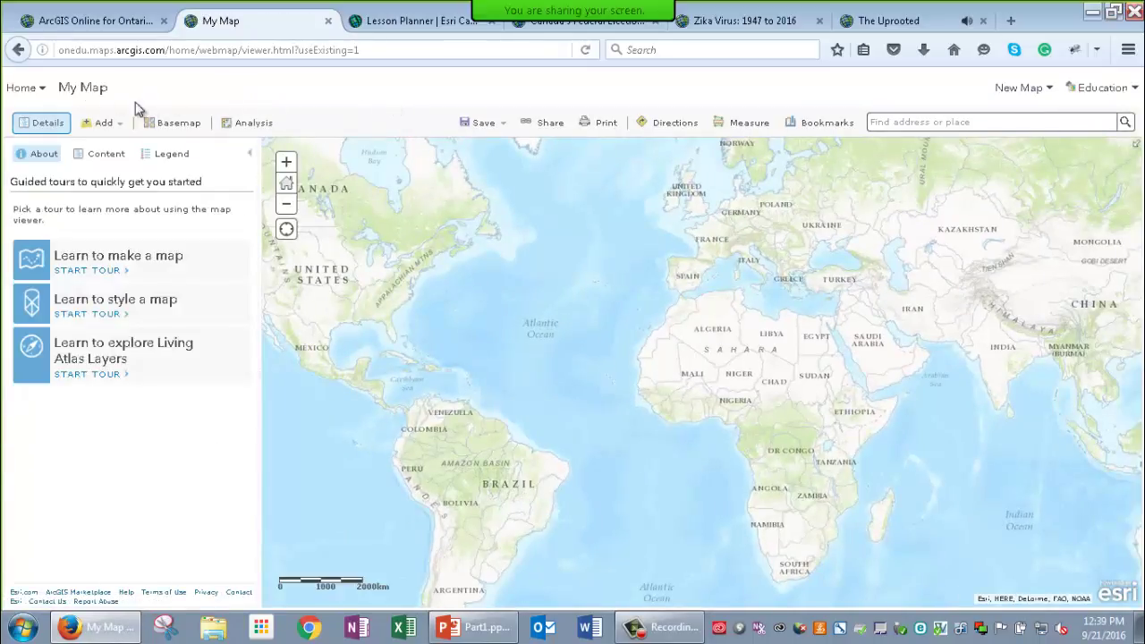
- Search 'danforth collegia' and go to Danforth Collegiate & Tech Inst, 800 Greenwood Ave
{"action": "left_click", "coordinate": [42, 96]}
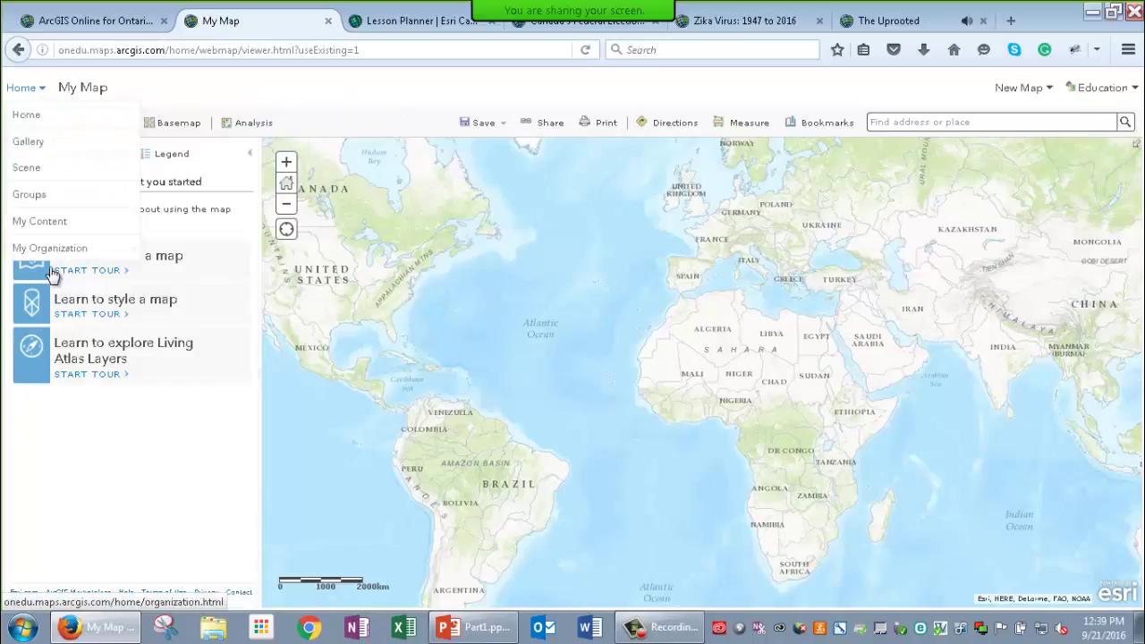
{"action": "left_click", "coordinate": [251, 96]}
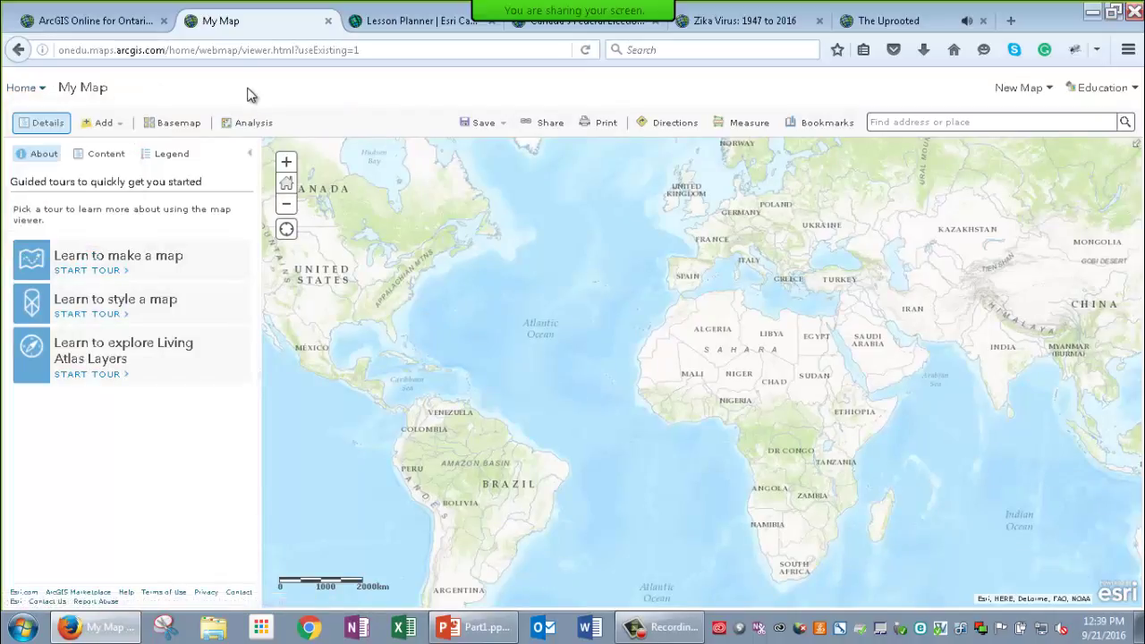
{"action": "left_click", "coordinate": [914, 123]}
{"action": "type", "text": "danfo"}
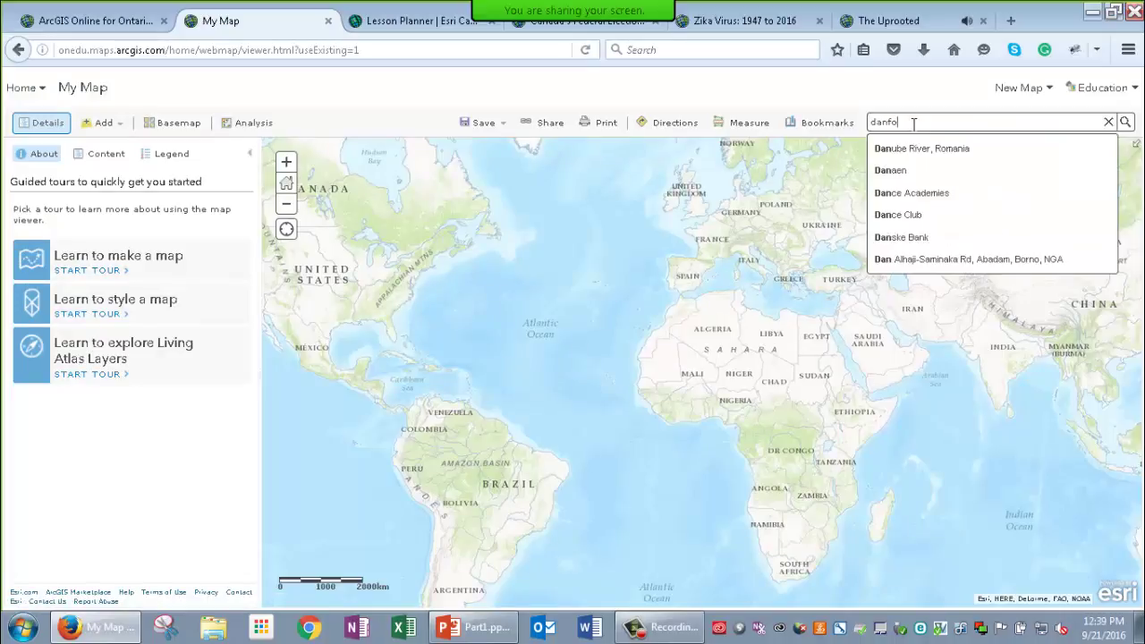
{"action": "type", "text": "rth collegia"}
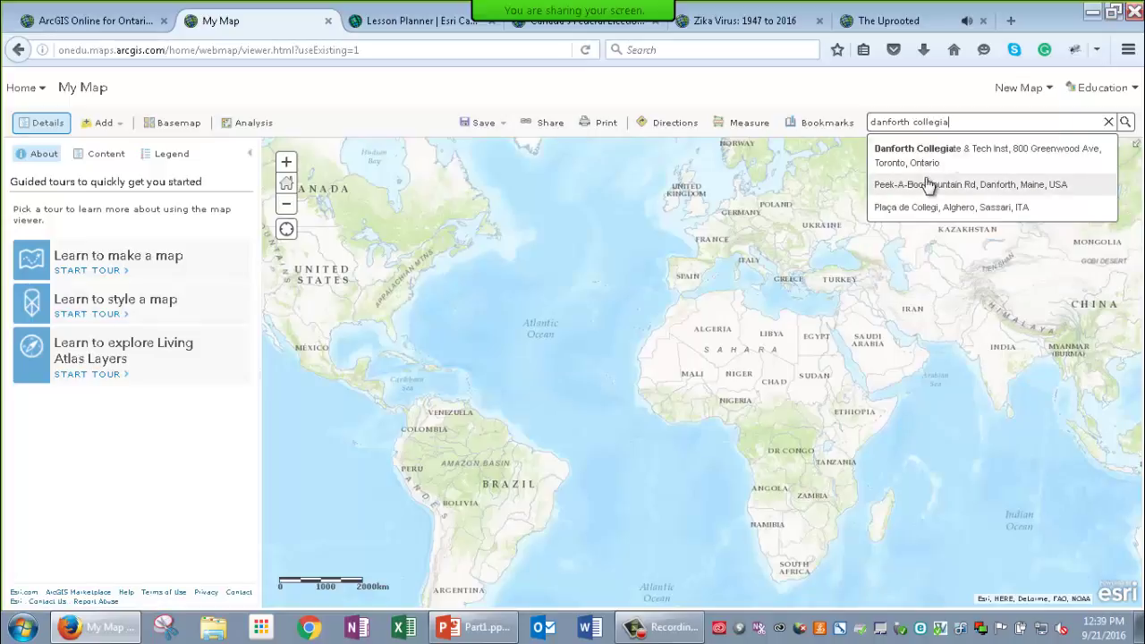
{"action": "left_click", "coordinate": [939, 154]}
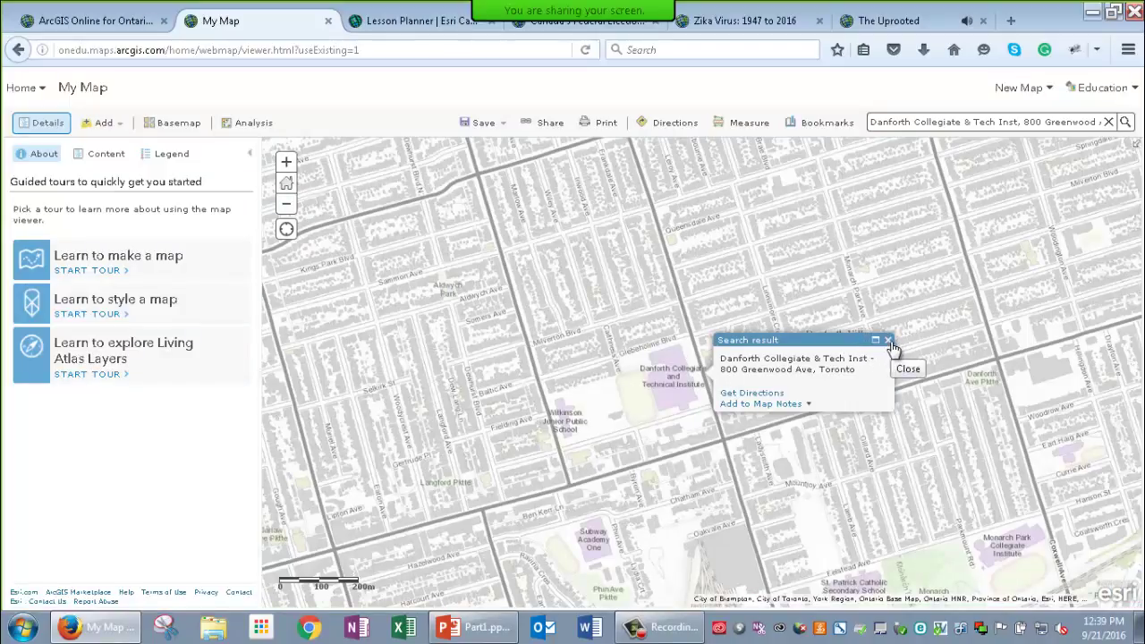
- Close the search pop-up and zoom in closely on the school grounds
{"action": "left_click", "coordinate": [888, 342]}
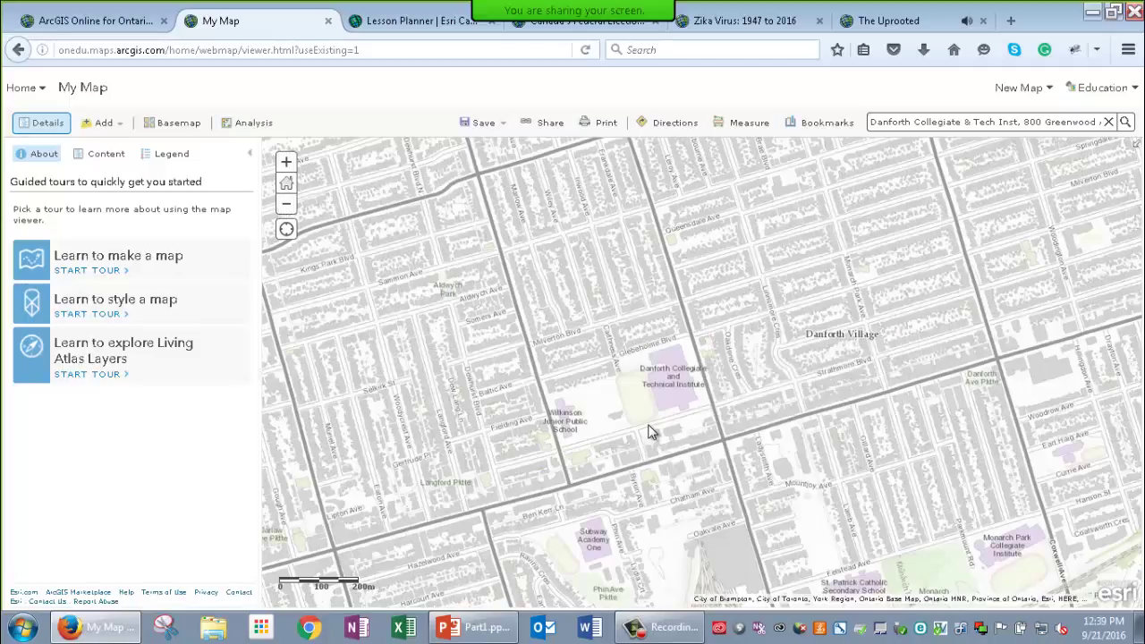
{"action": "scroll", "coordinate": [653, 434], "scroll_direction": "up", "scroll_amount": 1}
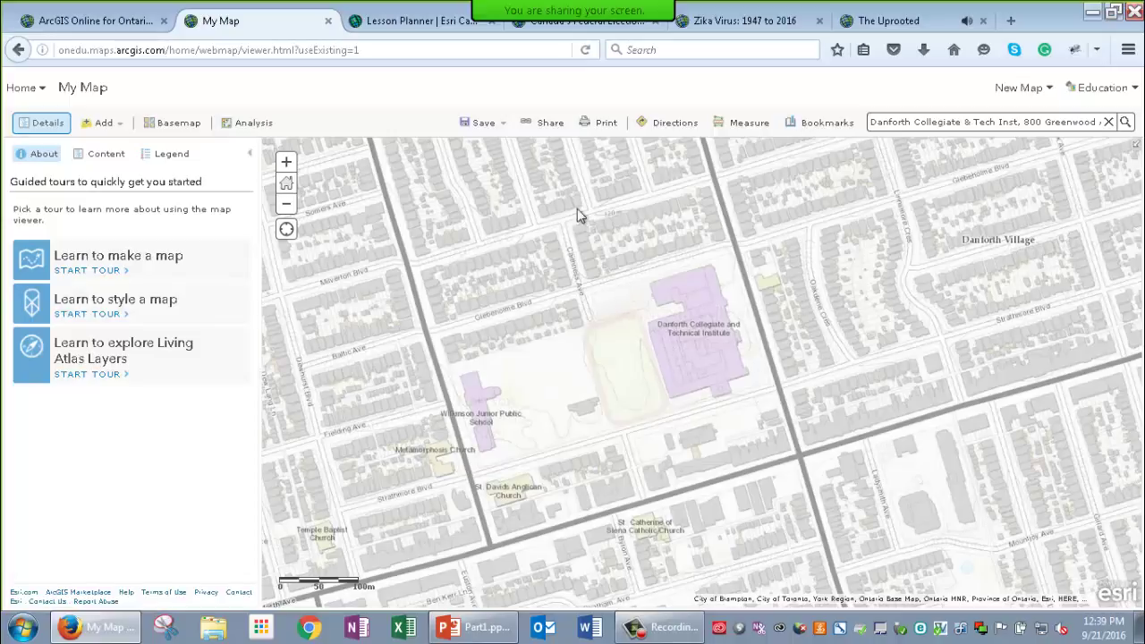
{"action": "left_click_drag", "start_coordinate": [507, 200], "coordinate": [859, 490]}
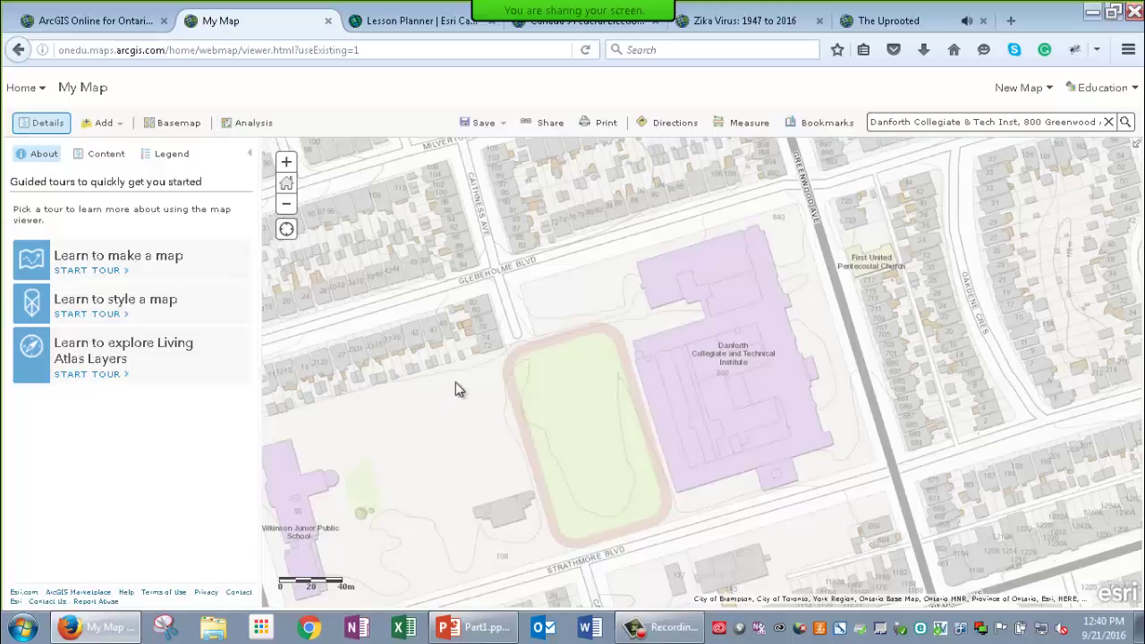
- Try the Imagery basemap, then switch back to Topographic
{"action": "left_click", "coordinate": [184, 125]}
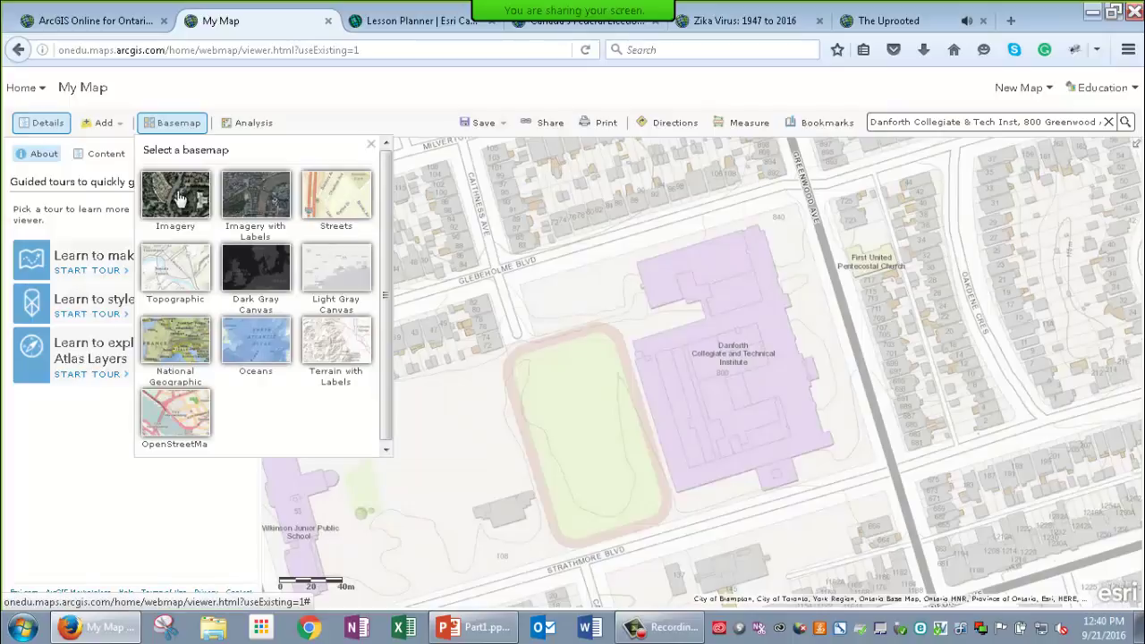
{"action": "left_click", "coordinate": [178, 195]}
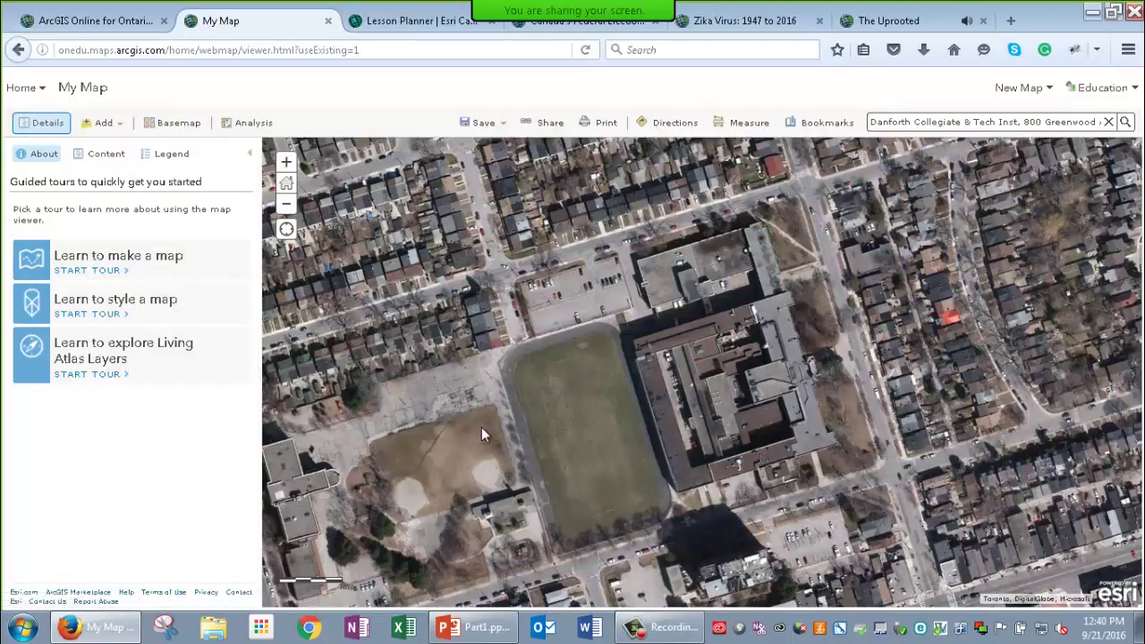
{"action": "left_click", "coordinate": [163, 123]}
{"action": "left_click", "coordinate": [179, 276]}
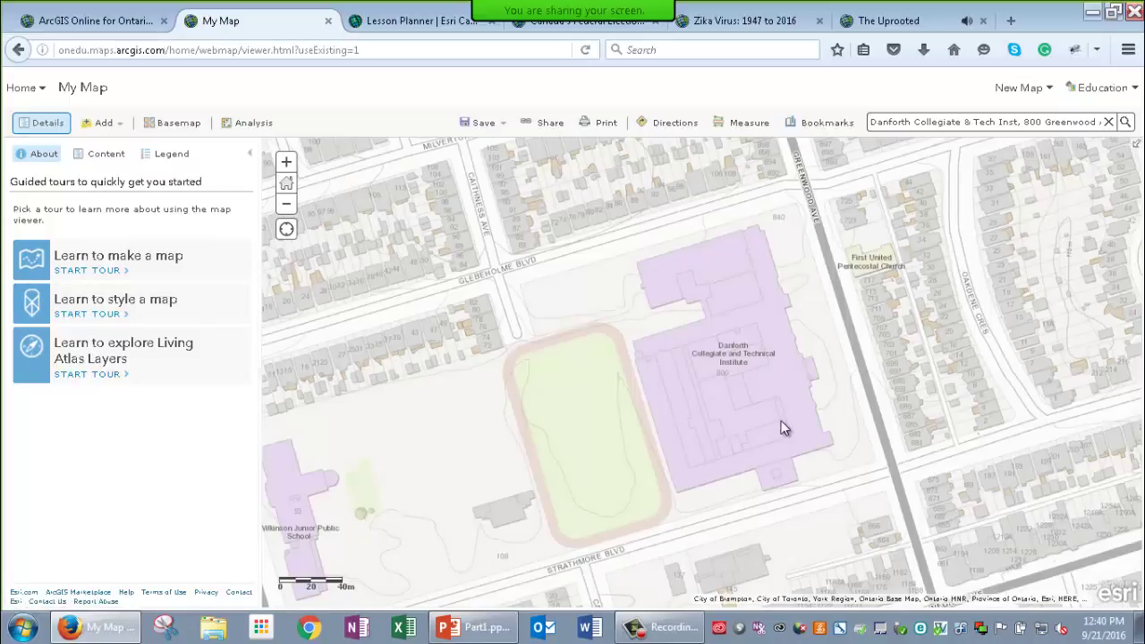
- Create a Map Notes layer named 'My School'
{"action": "left_click", "coordinate": [104, 128]}
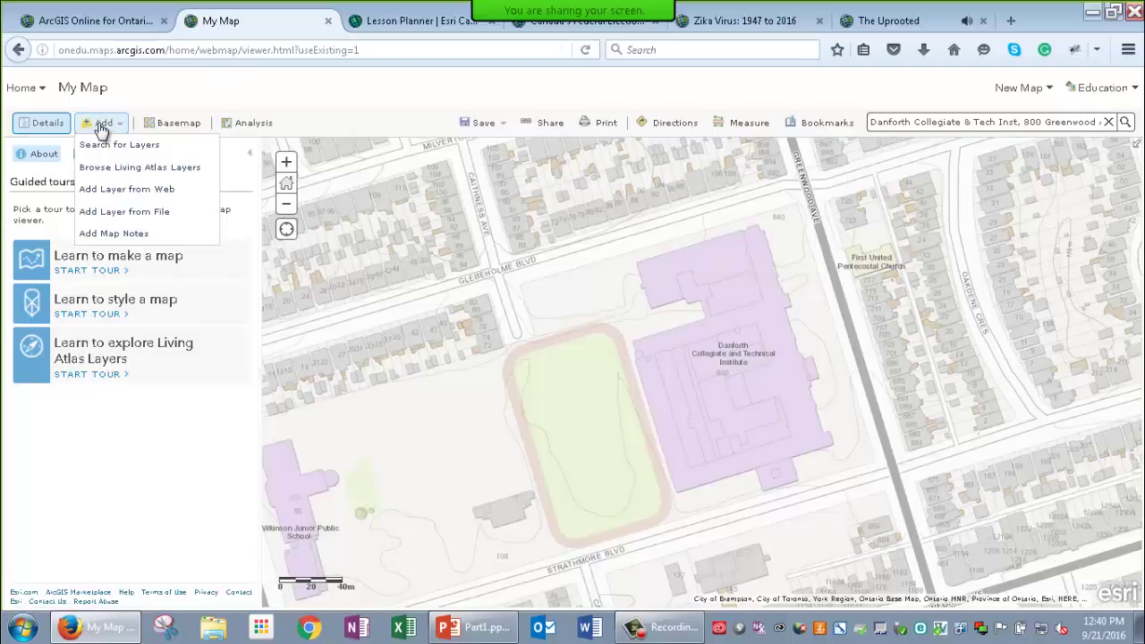
{"action": "left_click", "coordinate": [107, 234]}
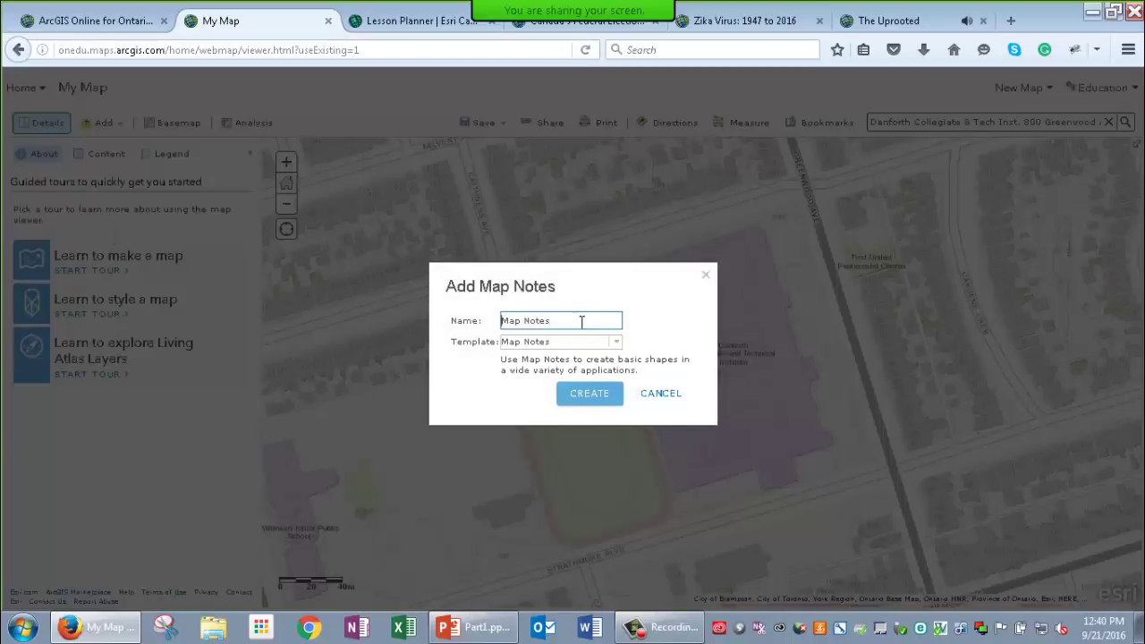
{"action": "type", "text": "My School"}
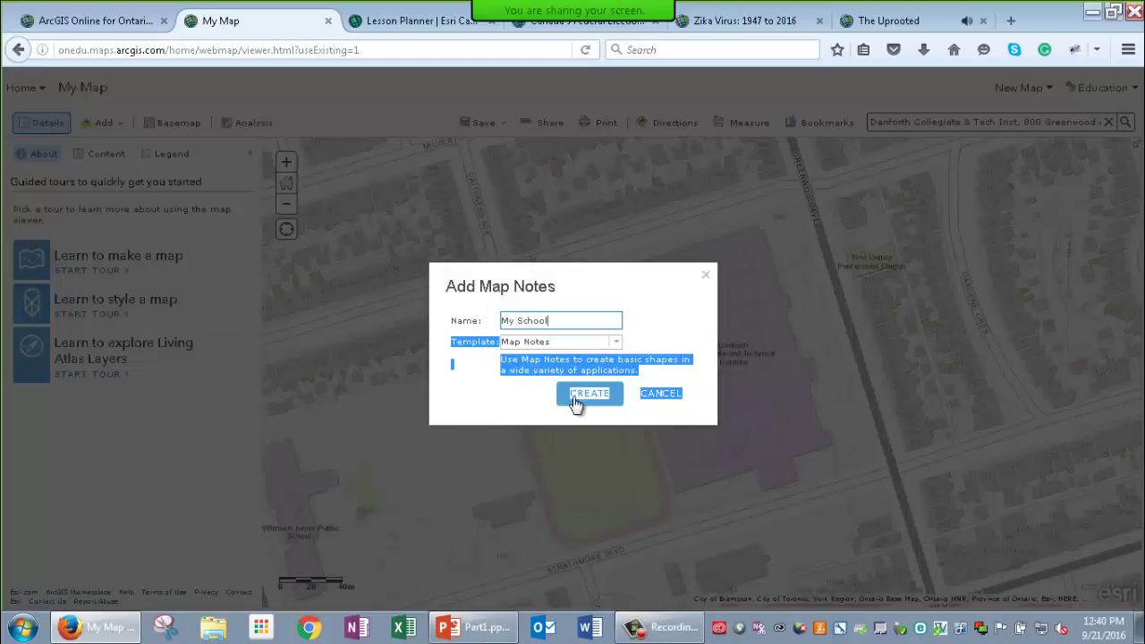
{"action": "left_click", "coordinate": [577, 398]}
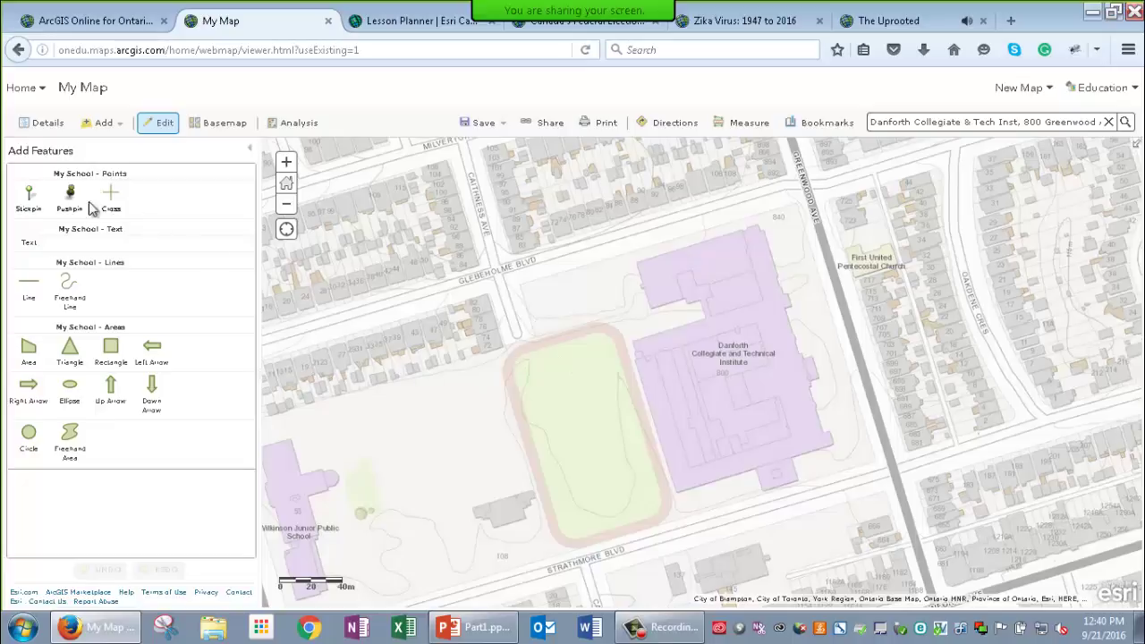
- Drop a stickpin on the school titled 'My School', described 'I love Geography class.'
{"action": "left_click", "coordinate": [31, 195]}
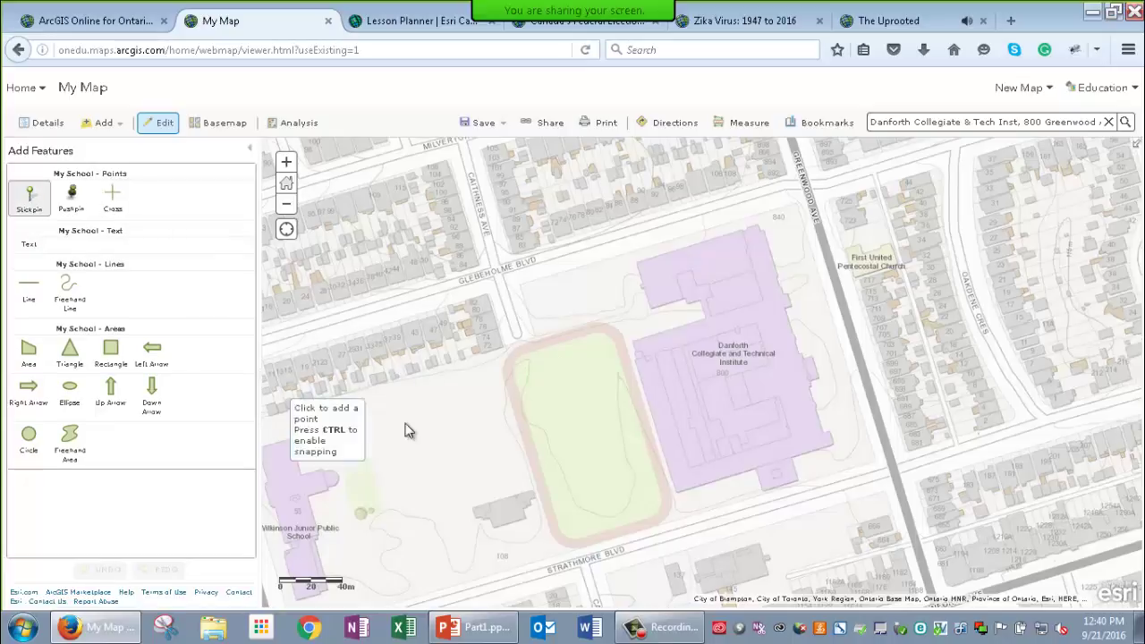
{"action": "left_click", "coordinate": [719, 349]}
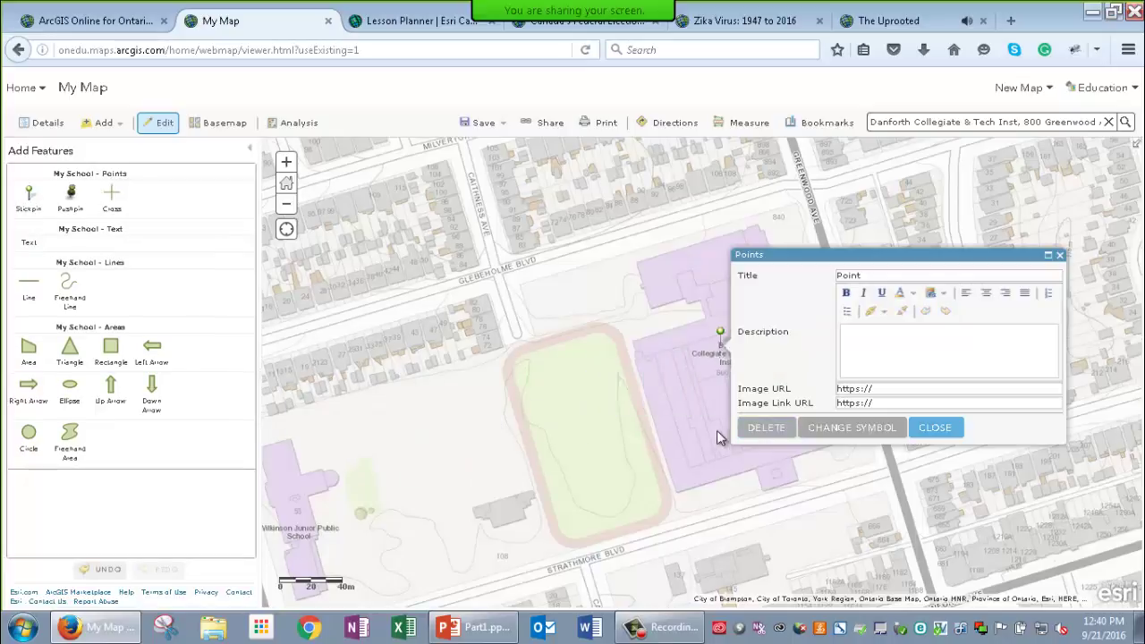
{"action": "left_click_drag", "start_coordinate": [866, 276], "coordinate": [793, 275]}
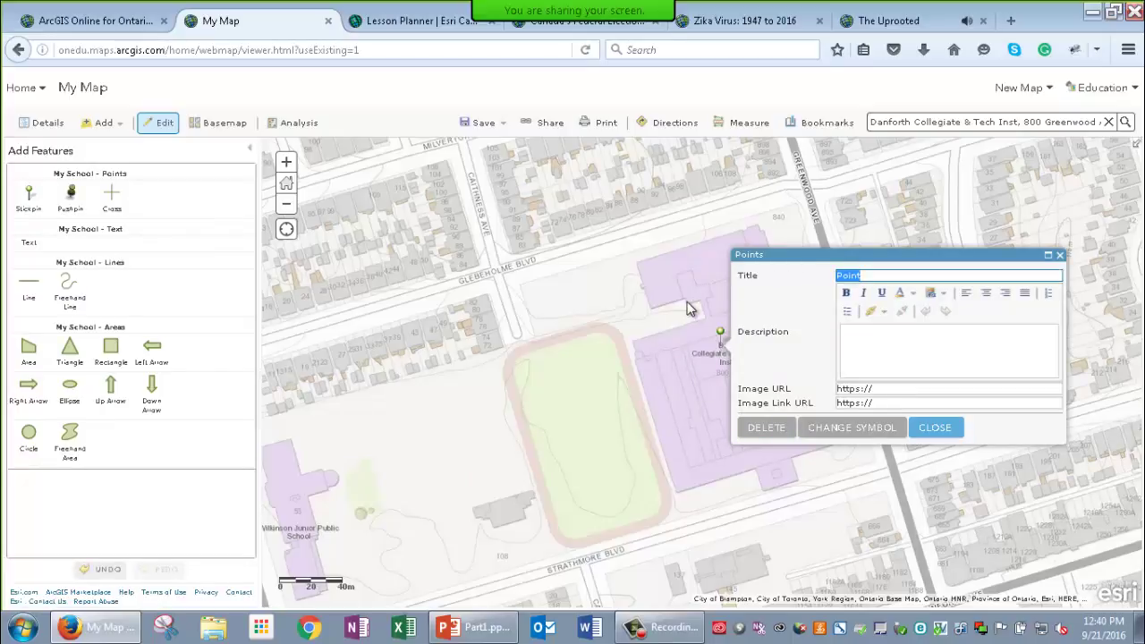
{"action": "type", "text": "My School"}
{"action": "left_click", "coordinate": [891, 338]}
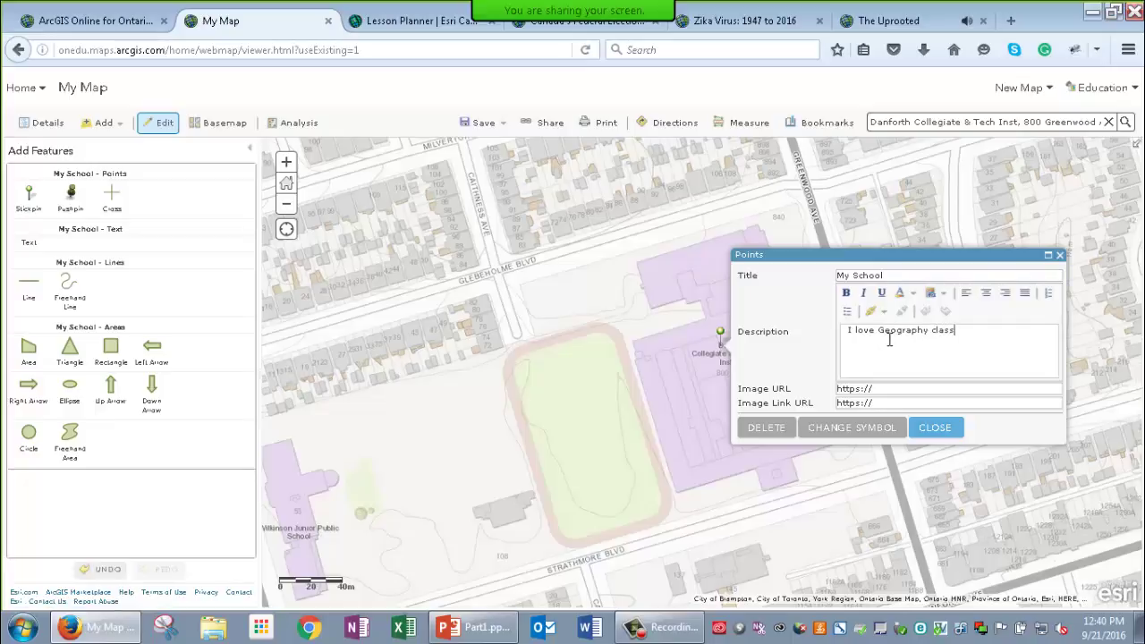
{"action": "type", "text": "I love Geography class."}
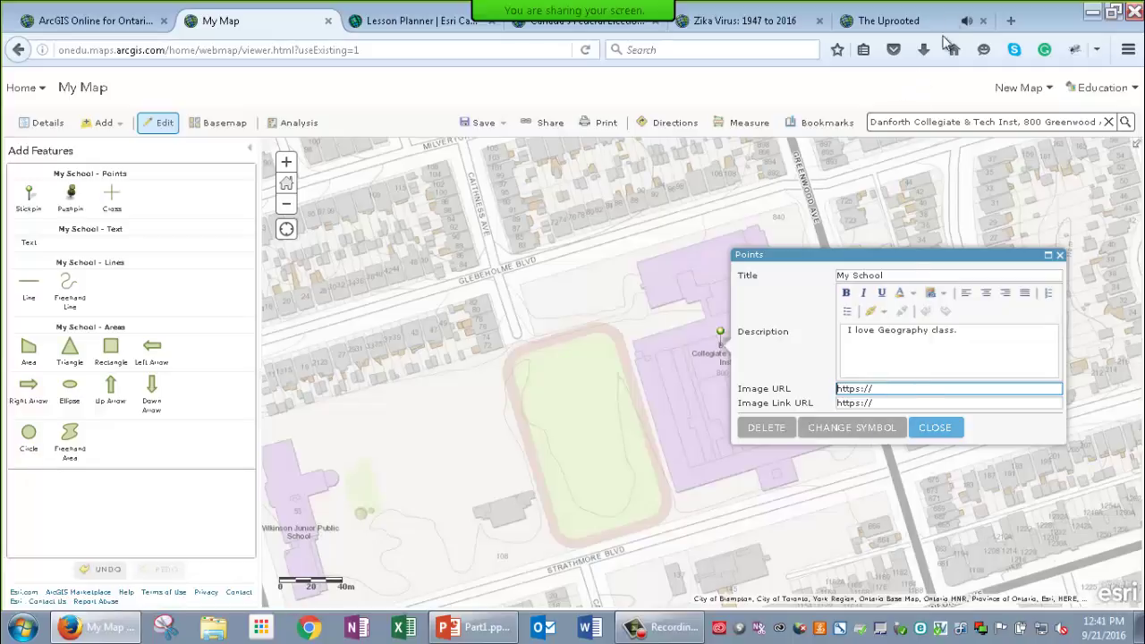
- Search Google Images for danforth collegiate and technical institute and copy the full-size photo's URL
{"action": "left_click", "coordinate": [1011, 20]}
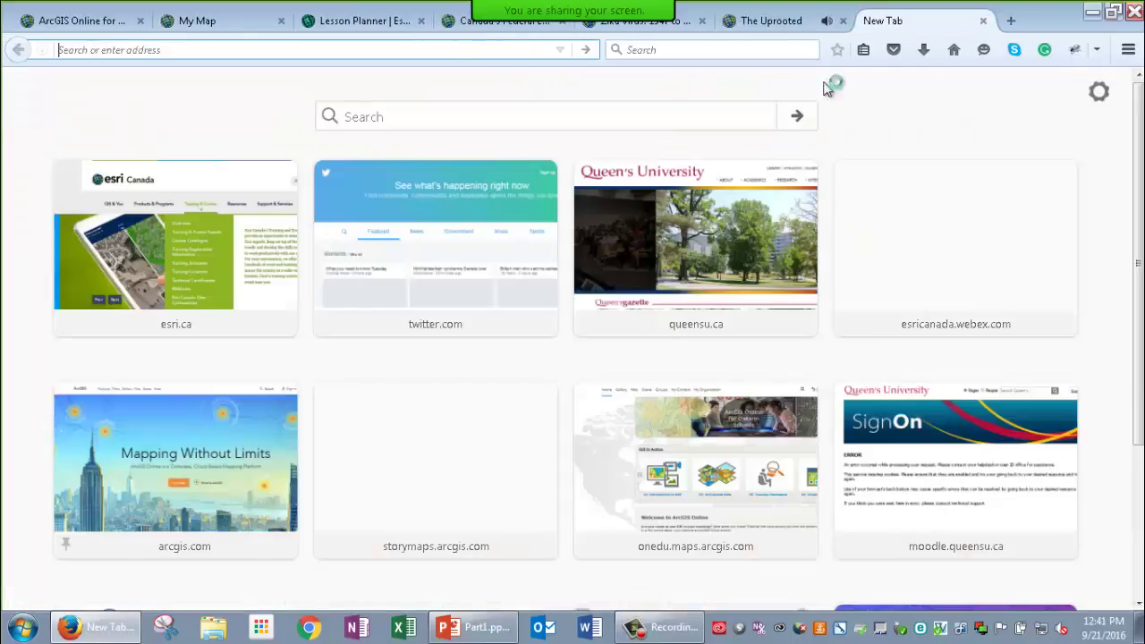
{"action": "left_click", "coordinate": [584, 104]}
{"action": "type", "text": "dan"}
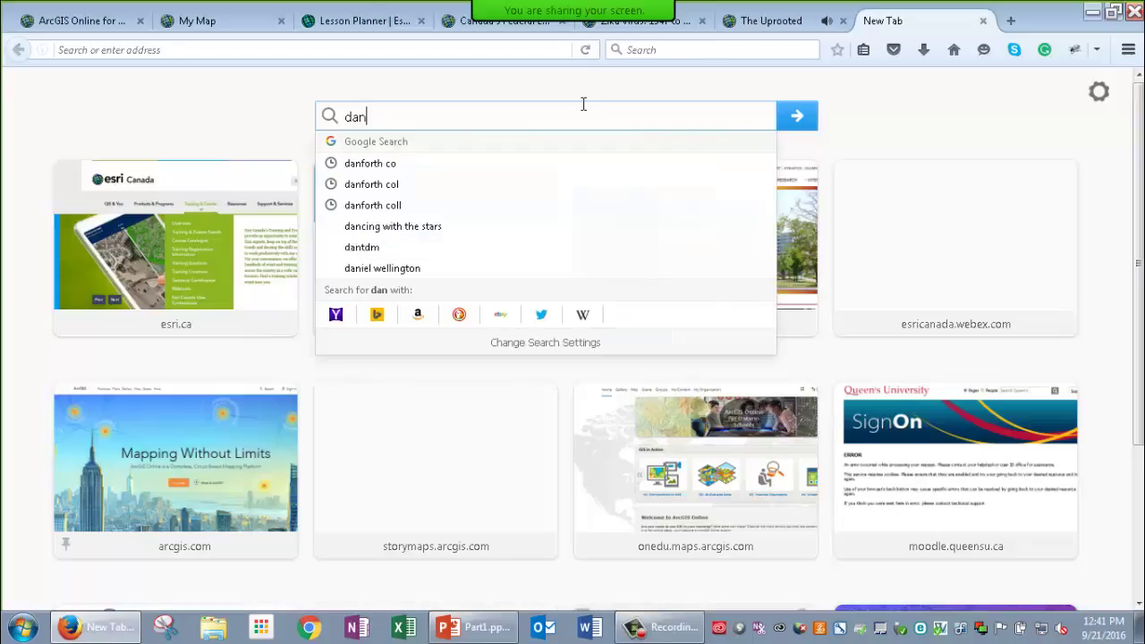
{"action": "type", "text": "forth coll"}
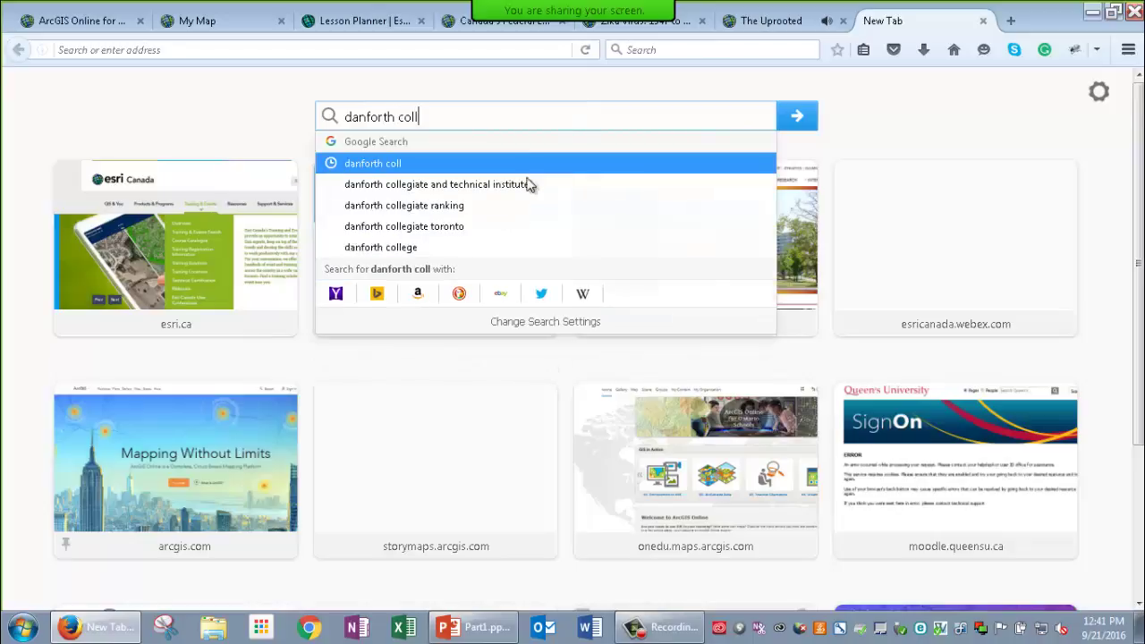
{"action": "left_click", "coordinate": [526, 186]}
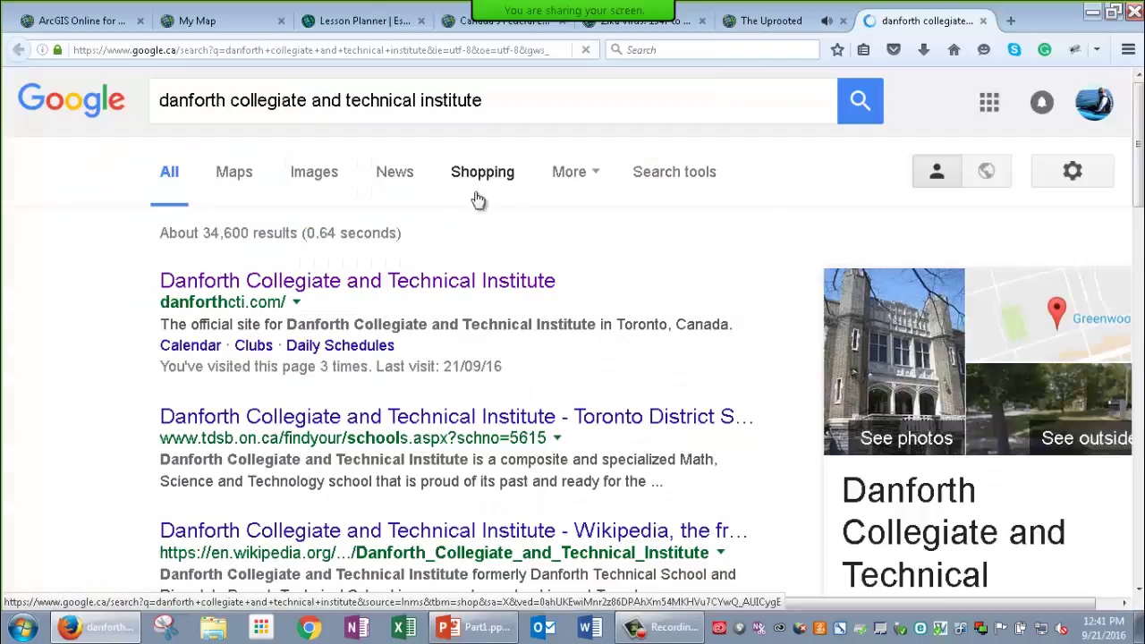
{"action": "left_click", "coordinate": [323, 175]}
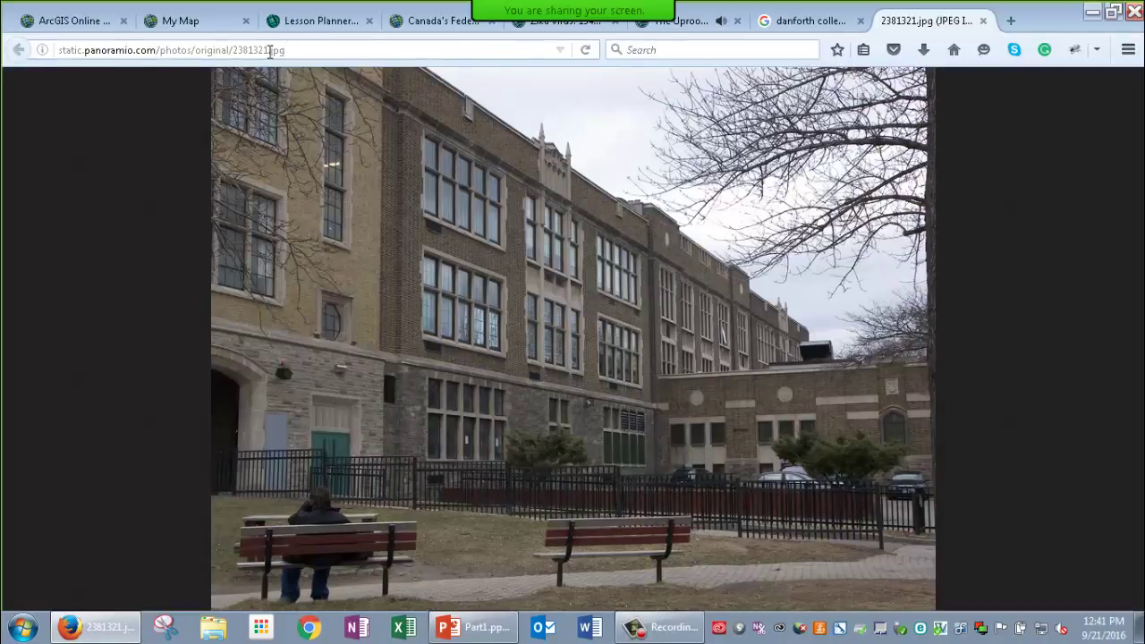
{"action": "left_click", "coordinate": [290, 48]}
{"action": "key", "text": "ctrl+c"}
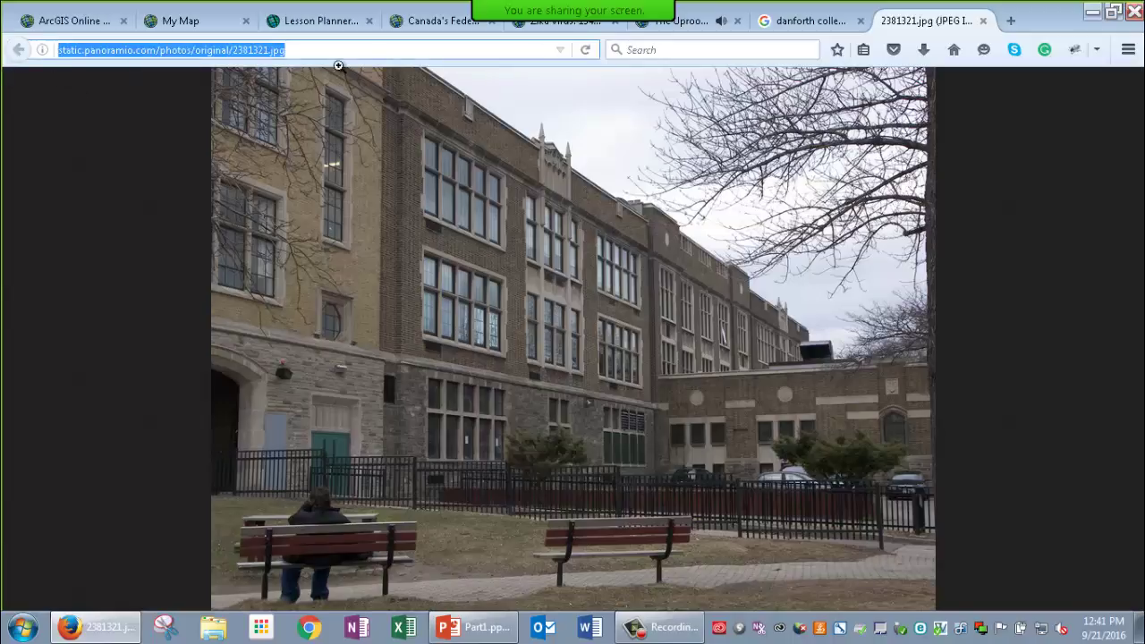
- Replace the My School pin's Image URL with the copied school photo address
{"action": "left_click", "coordinate": [171, 21]}
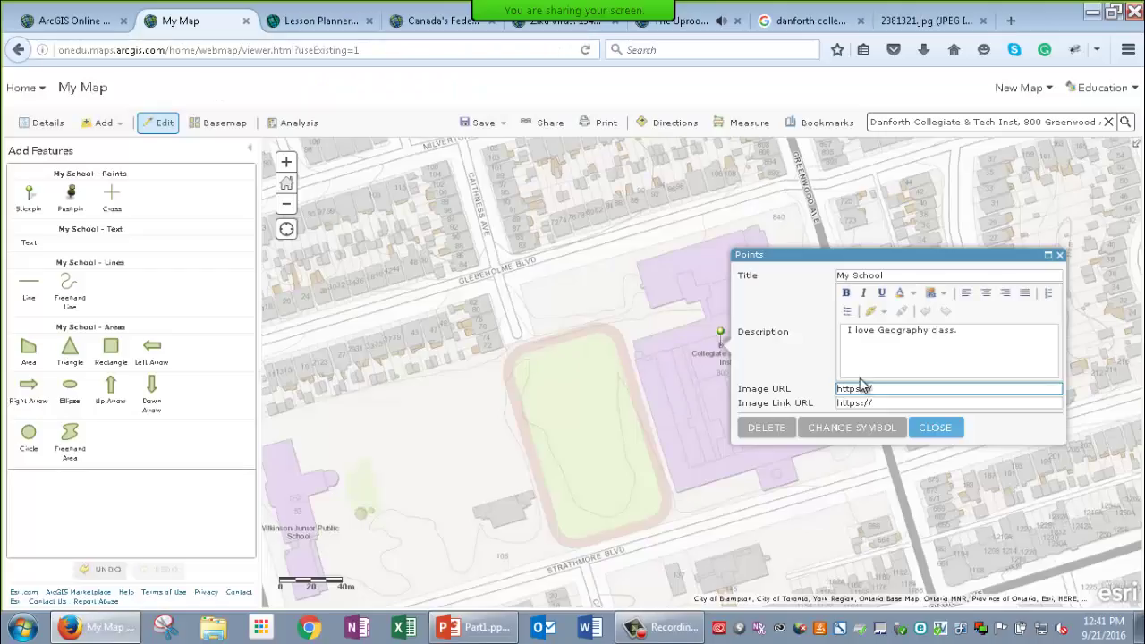
{"action": "left_click_drag", "start_coordinate": [889, 388], "coordinate": [587, 400]}
{"action": "key", "text": "BackSpace"}
{"action": "key", "text": "ctrl+v"}
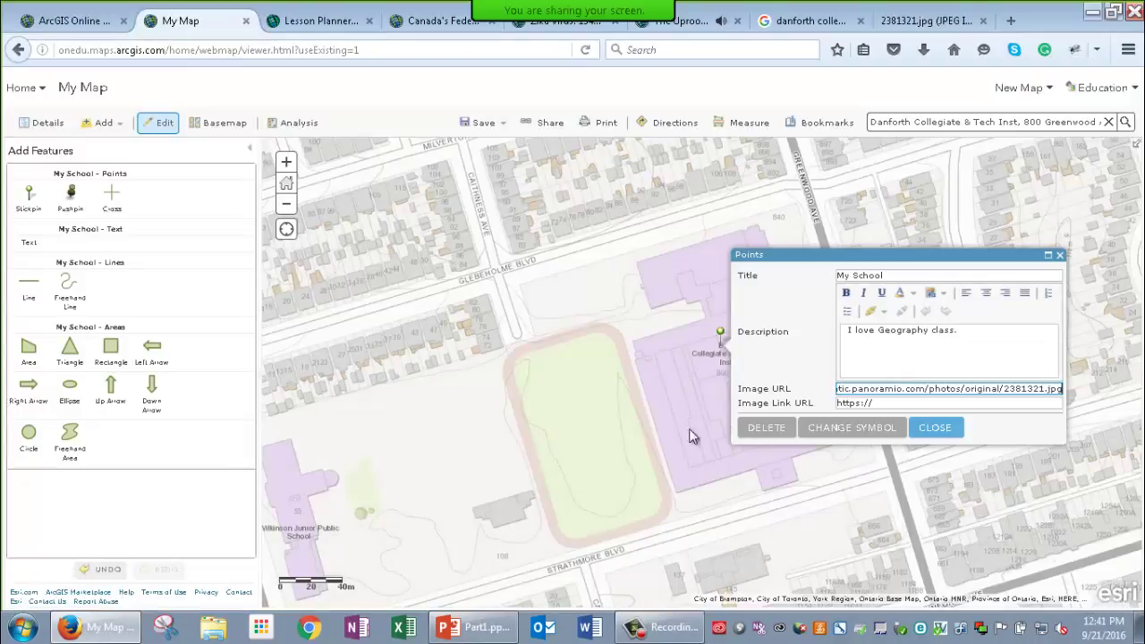
- Copy the danforthcti.com website address and paste it into the pin's Image Link URL
{"action": "left_click", "coordinate": [810, 22]}
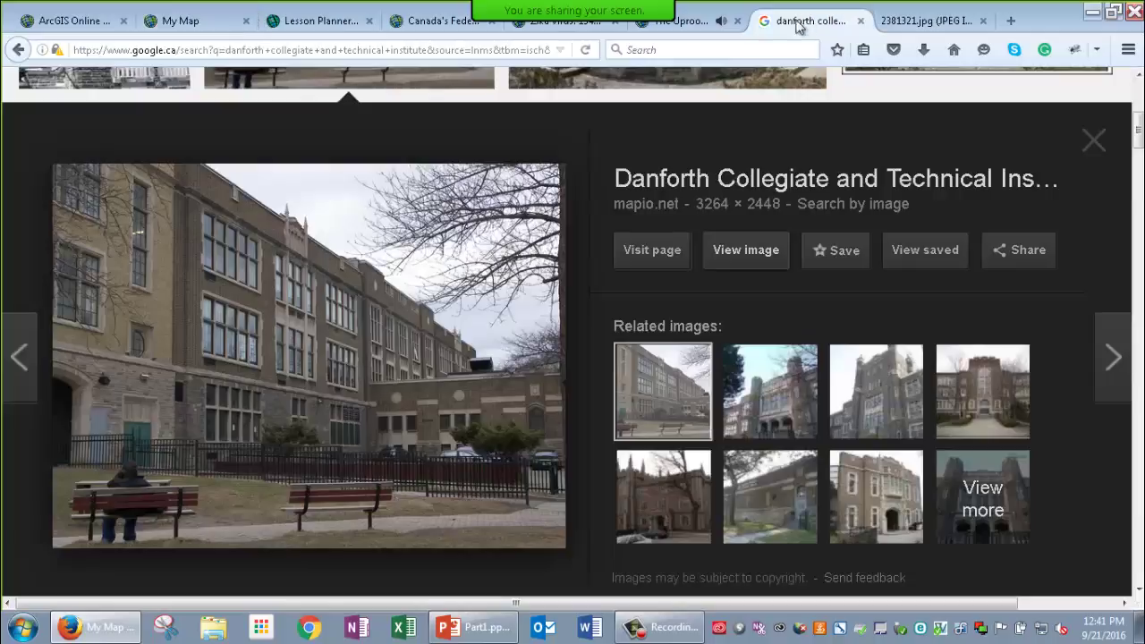
{"action": "left_click", "coordinate": [1090, 152]}
{"action": "scroll", "coordinate": [1068, 193], "scroll_direction": "up", "scroll_amount": 5}
{"action": "left_click", "coordinate": [168, 175]}
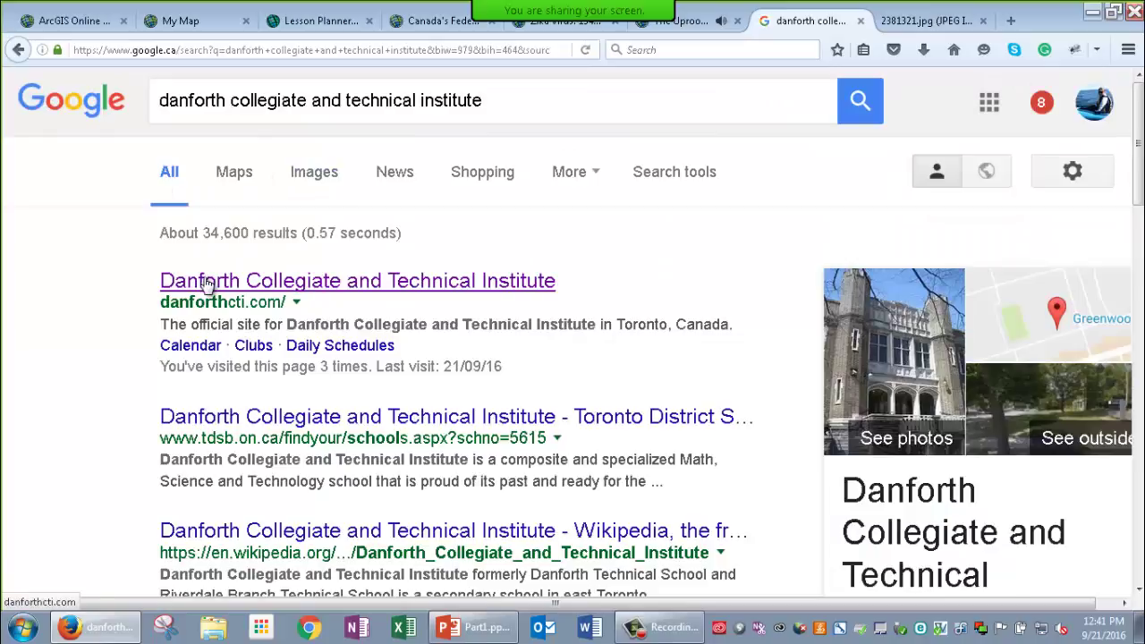
{"action": "left_click", "coordinate": [206, 282]}
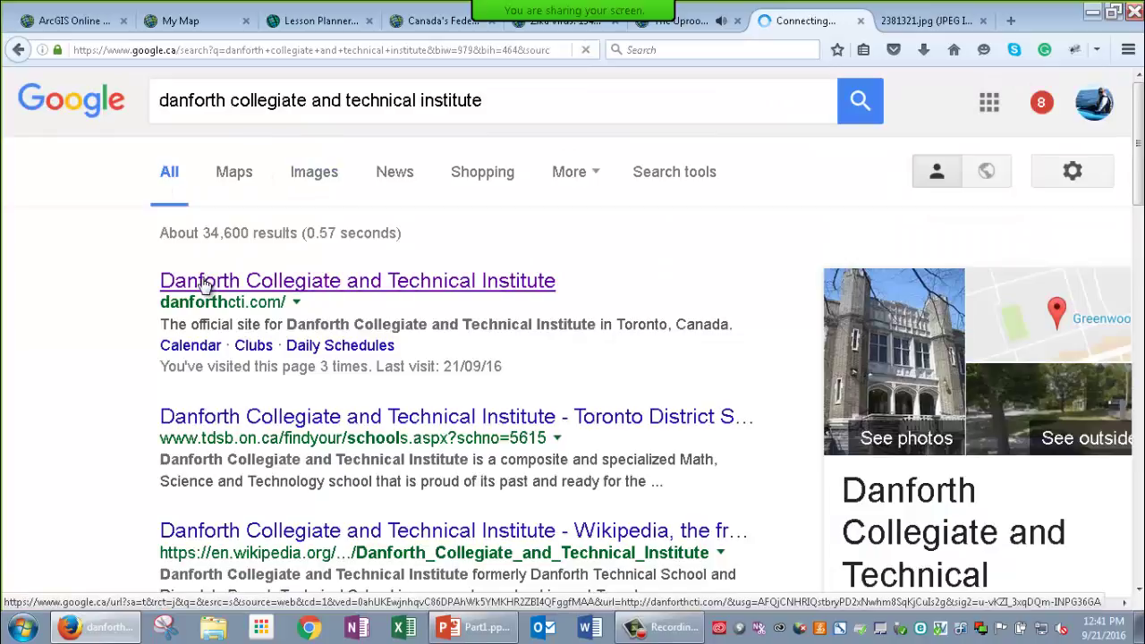
{"action": "left_click", "coordinate": [320, 49]}
{"action": "key", "text": "ctrl+c"}
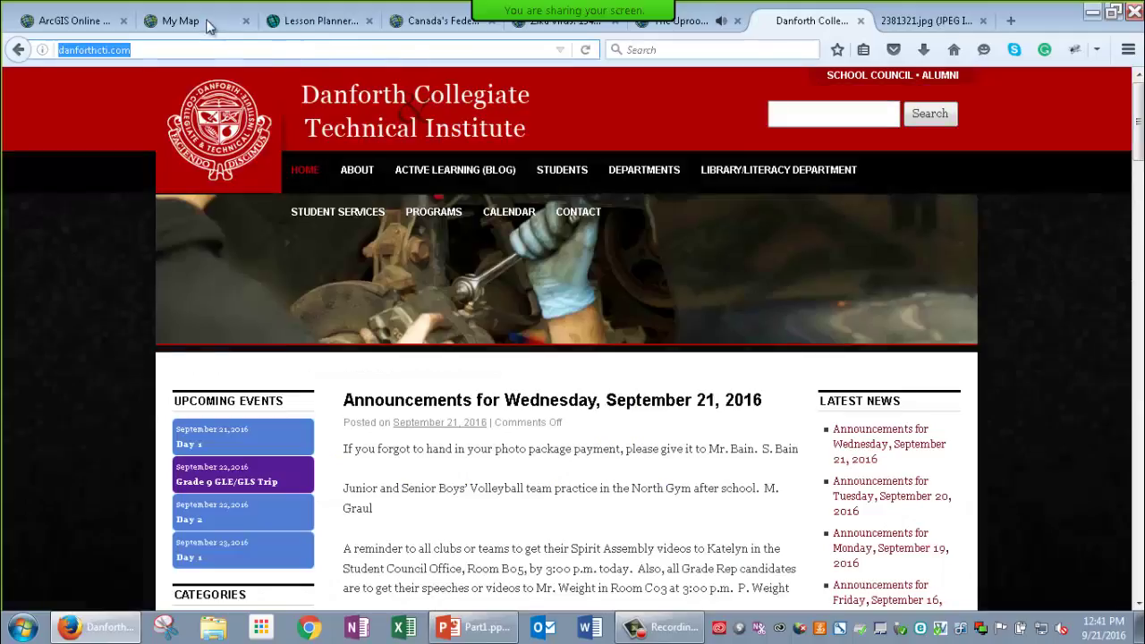
{"action": "left_click", "coordinate": [207, 28]}
{"action": "key", "text": "Tab"}
{"action": "key", "text": "BackSpace"}
{"action": "key", "text": "ctrl+v"}
- Give the My School pin the orange square from Shapes, then close its Points popup
{"action": "left_click", "coordinate": [853, 430]}
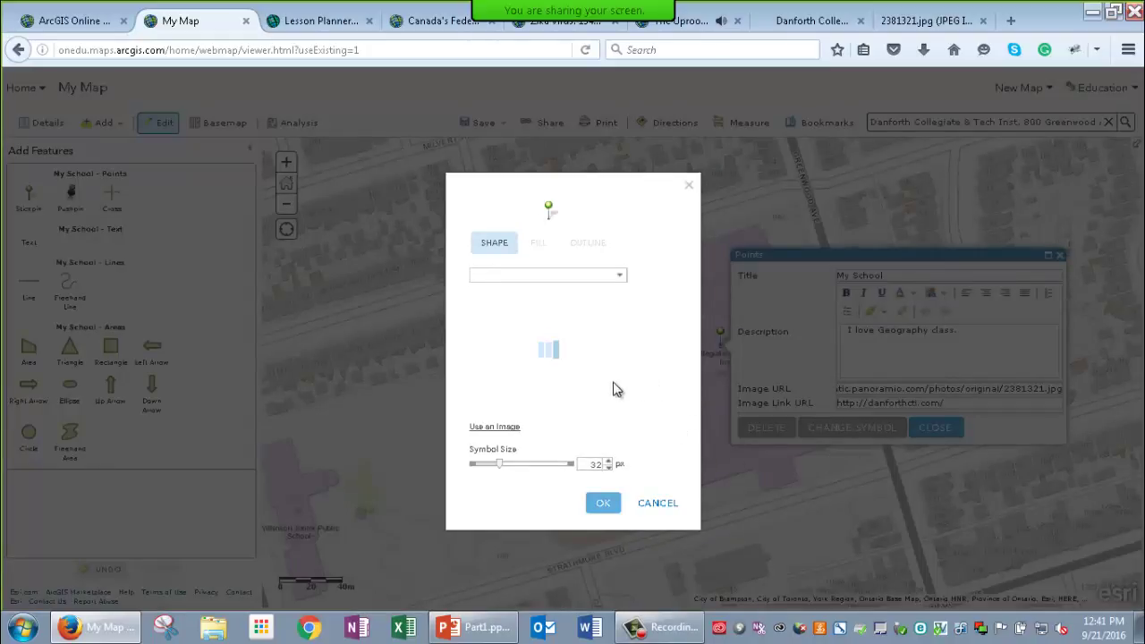
{"action": "left_click", "coordinate": [615, 285]}
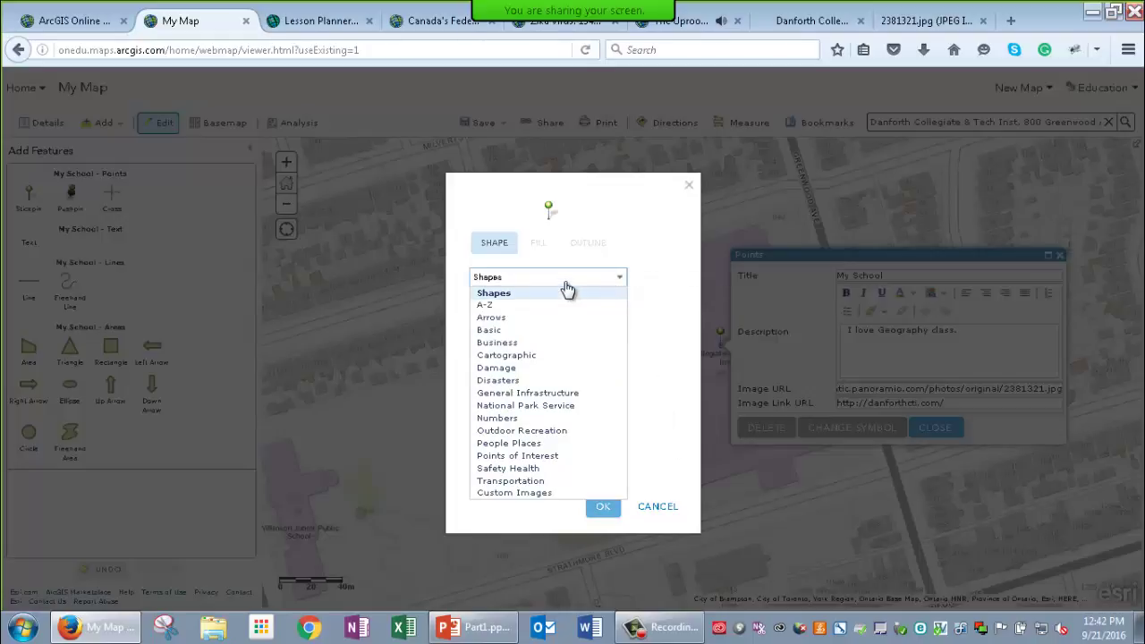
{"action": "left_click", "coordinate": [566, 285]}
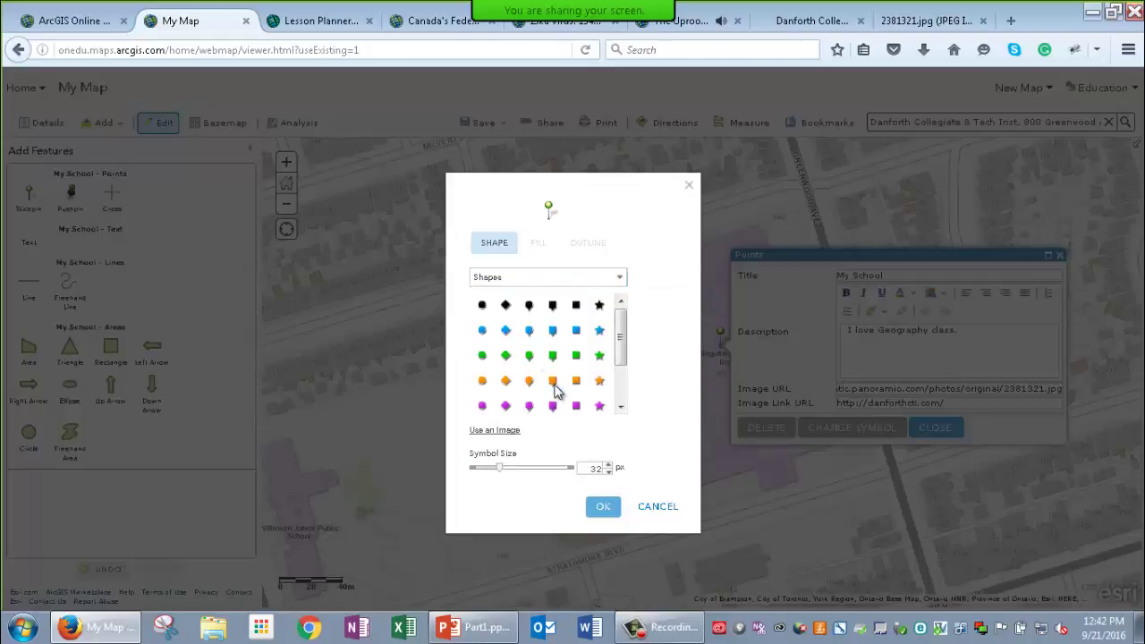
{"action": "left_click", "coordinate": [555, 387]}
{"action": "left_click", "coordinate": [605, 508]}
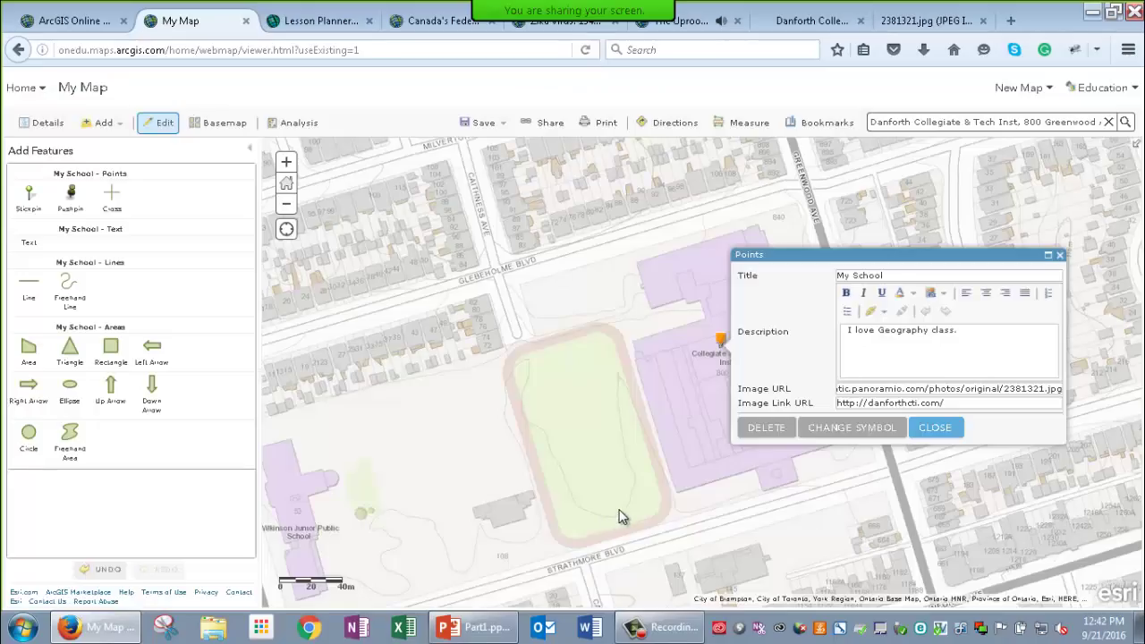
{"action": "left_click", "coordinate": [935, 429]}
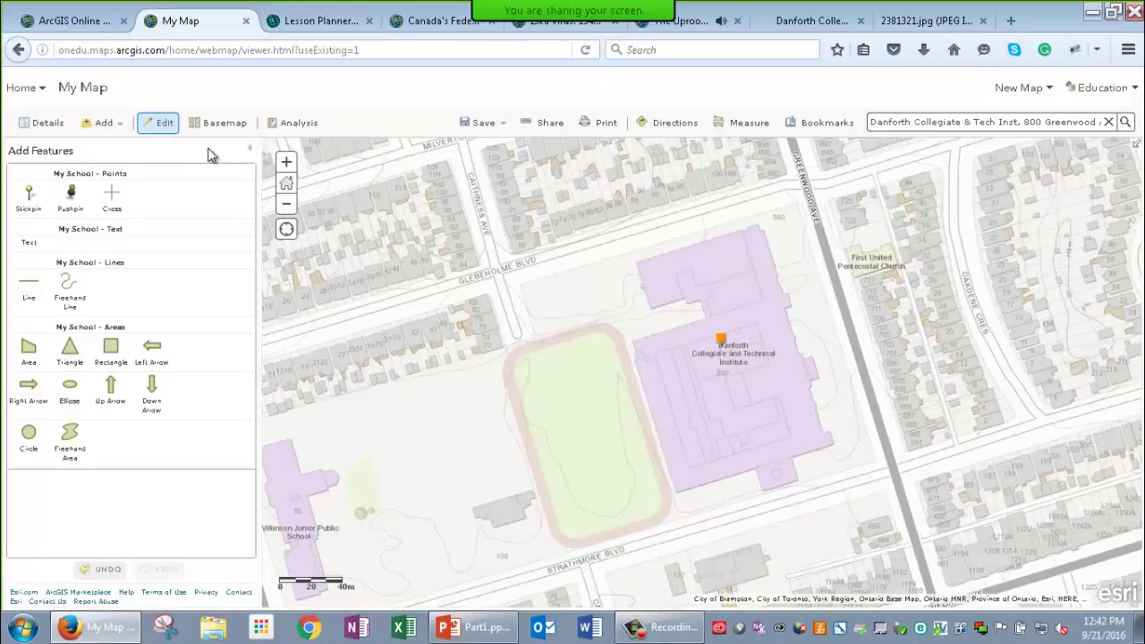
{"action": "left_click", "coordinate": [165, 126]}
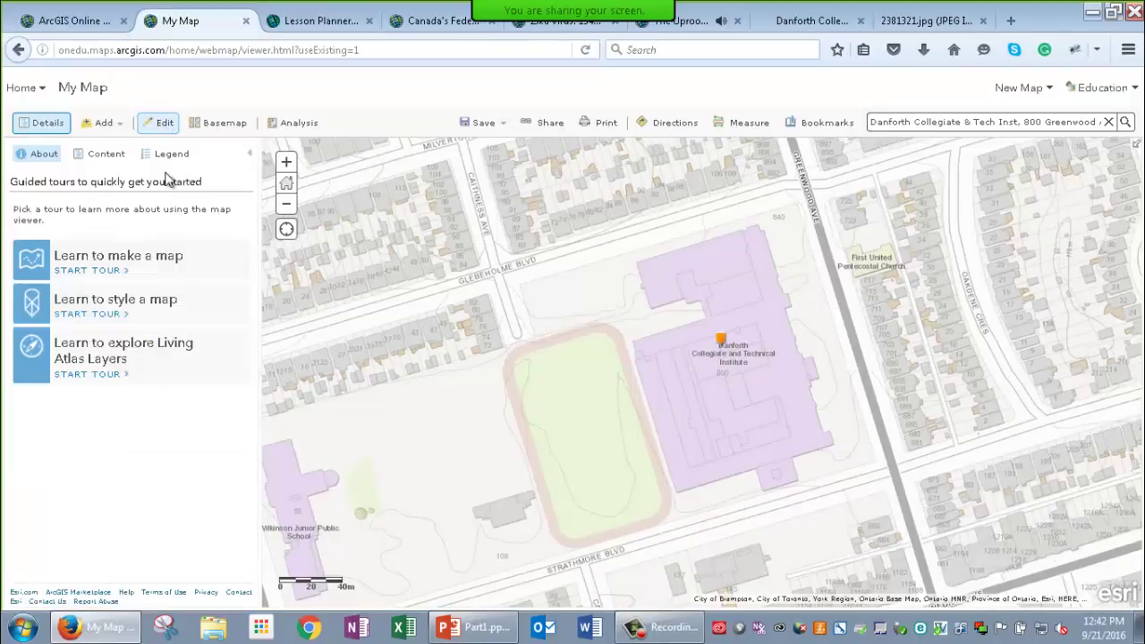
{"action": "left_click", "coordinate": [721, 342]}
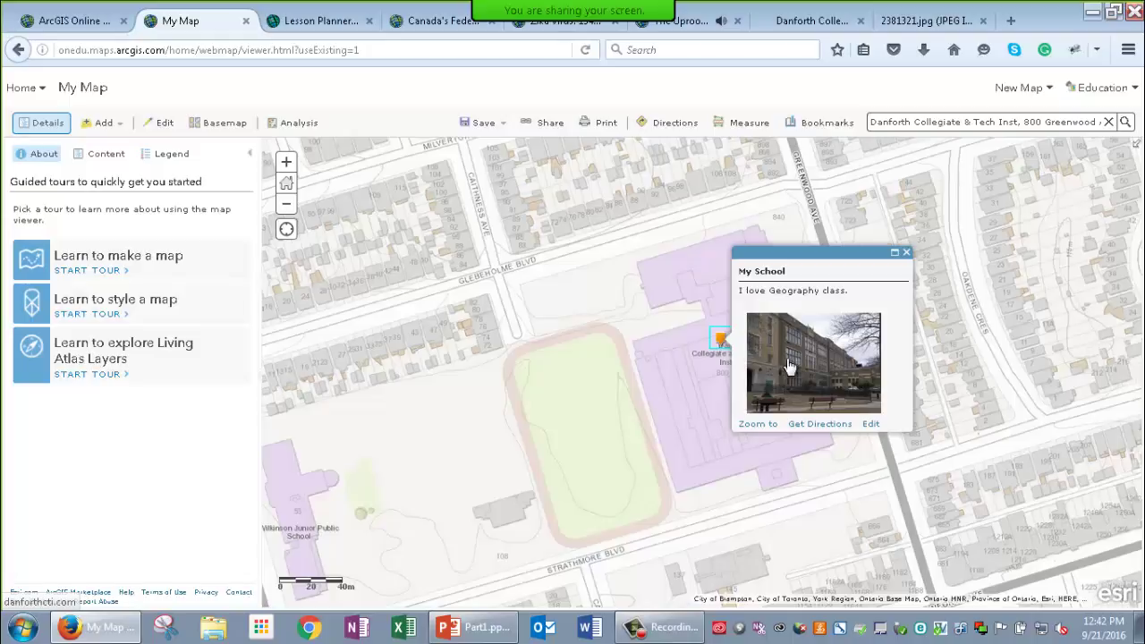
{"action": "left_click", "coordinate": [799, 30]}
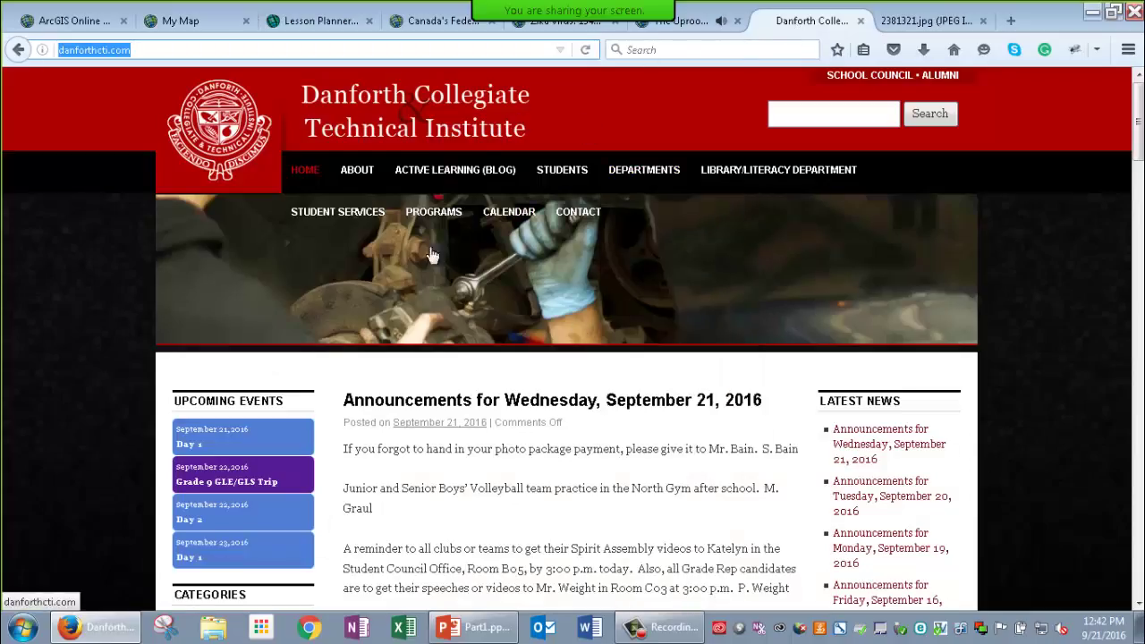
{"action": "left_click", "coordinate": [186, 21]}
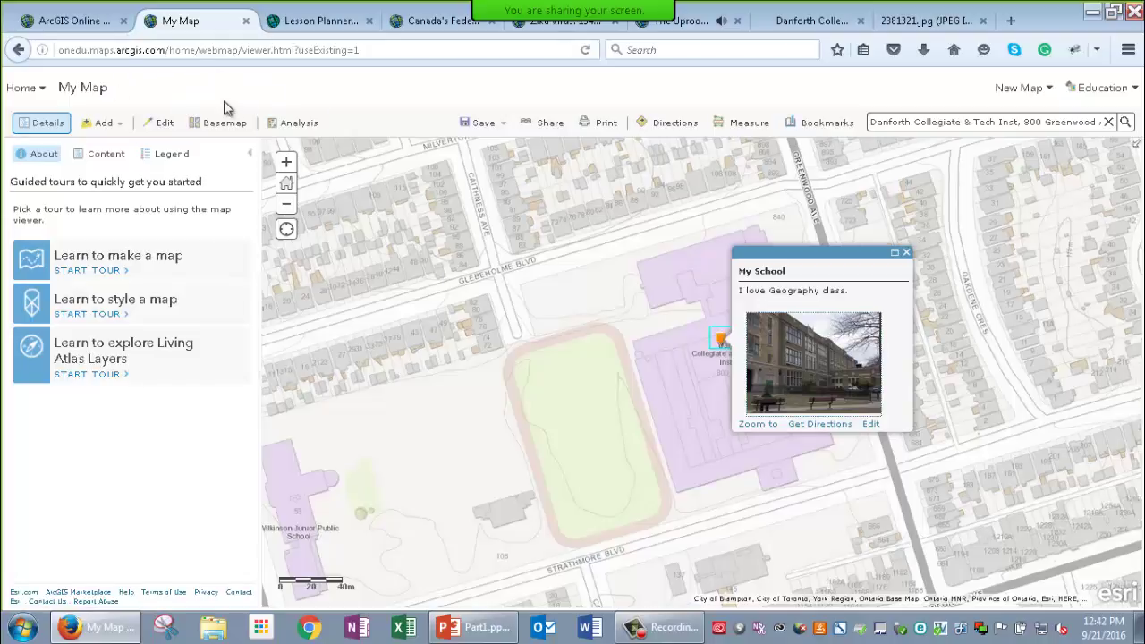
{"action": "left_click", "coordinate": [162, 125]}
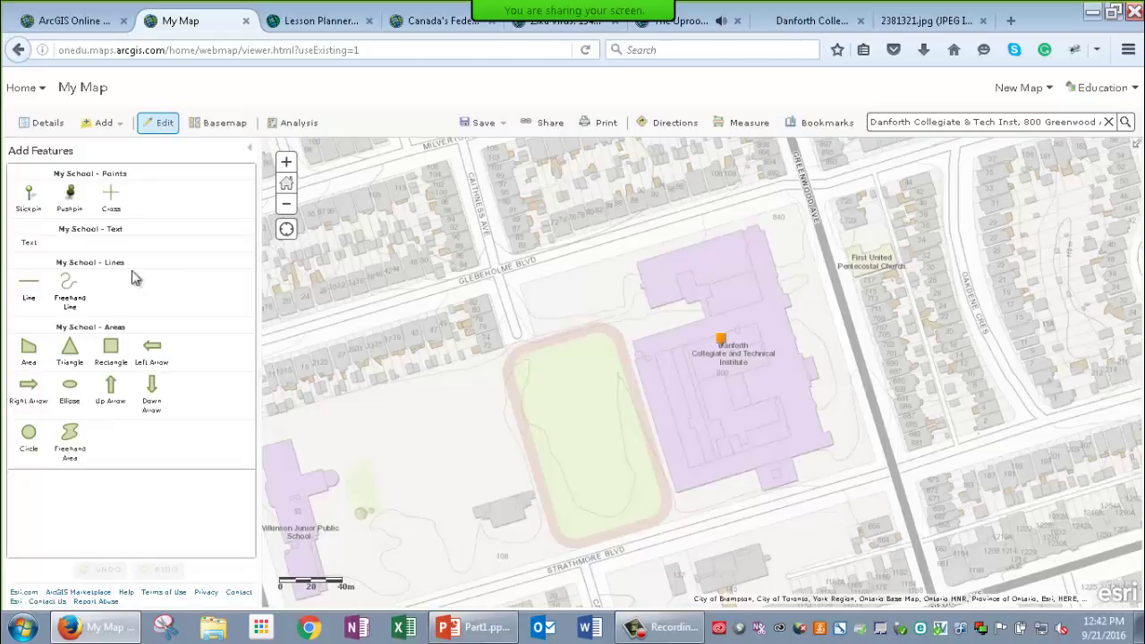
- Search layers for 'arccanada population' in ArcGIS Online with Within map area unticked
{"action": "left_click", "coordinate": [103, 123]}
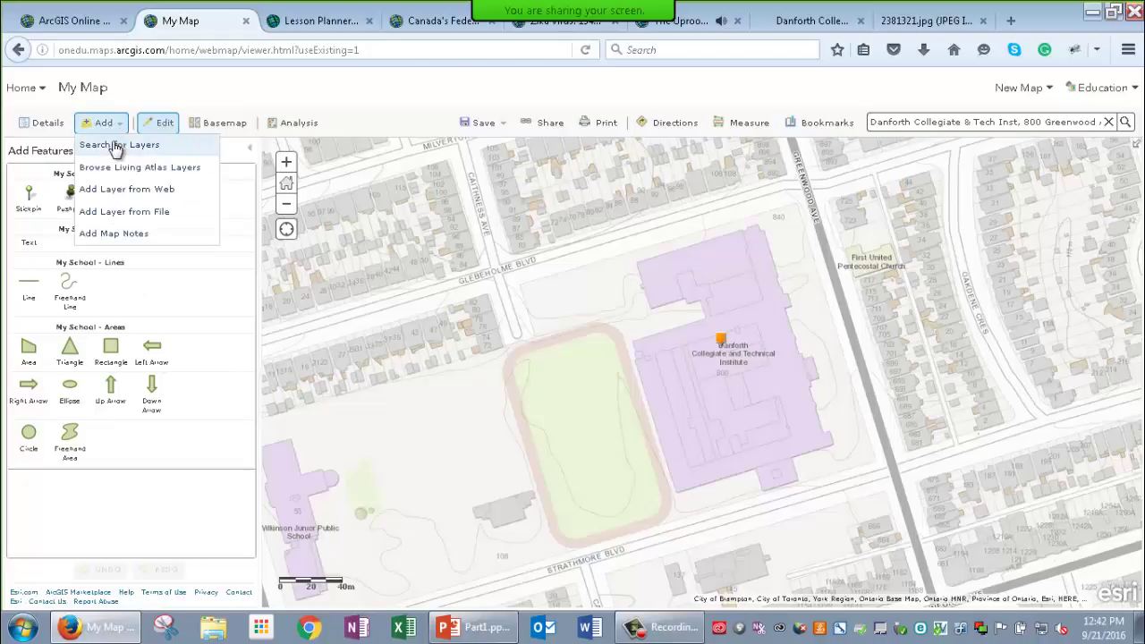
{"action": "left_click", "coordinate": [117, 147]}
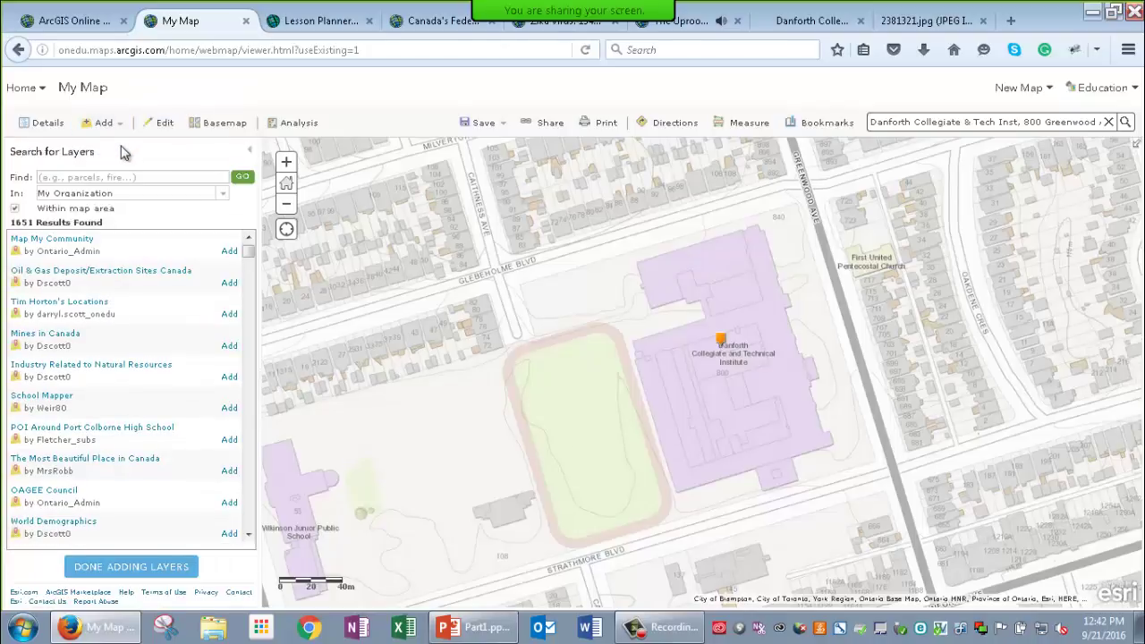
{"action": "left_click", "coordinate": [138, 175]}
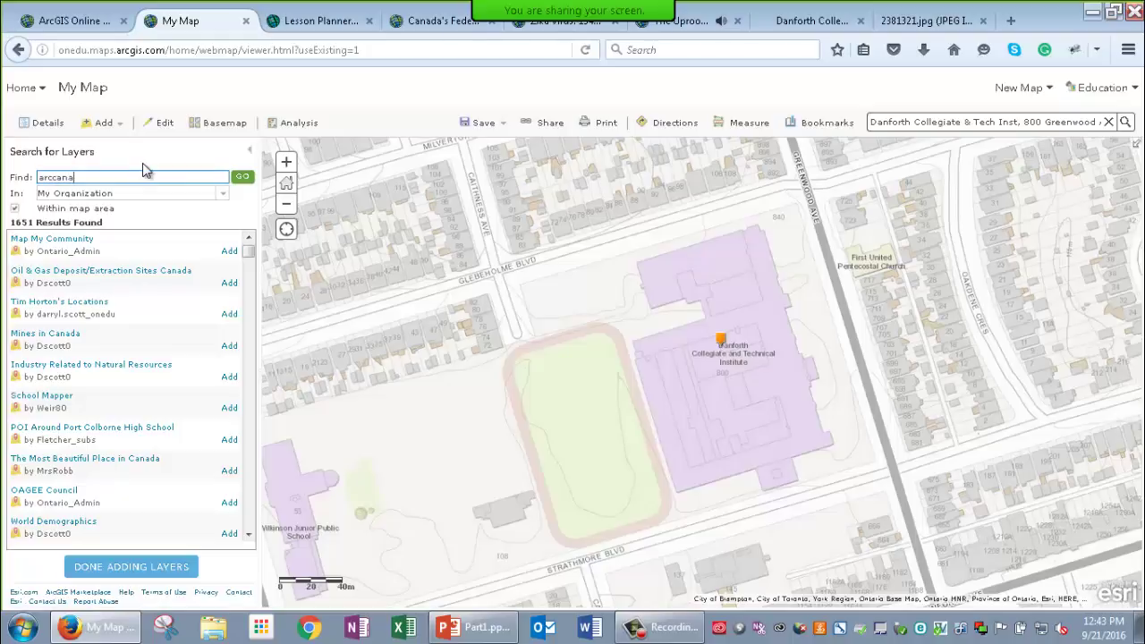
{"action": "type", "text": "arccanada population"}
{"action": "left_click", "coordinate": [218, 195]}
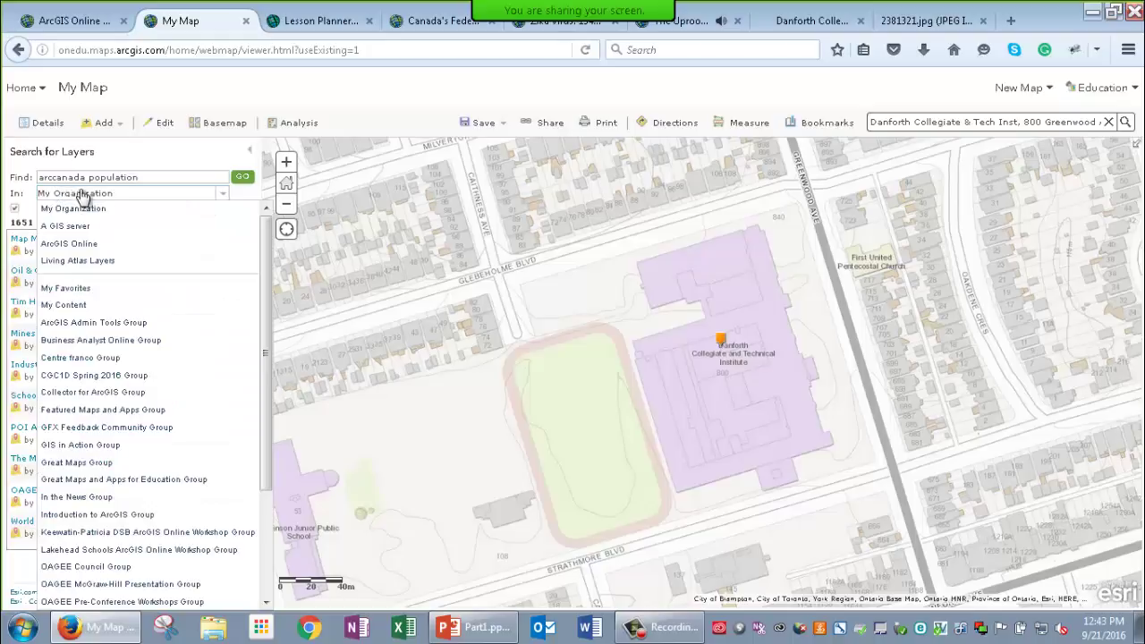
{"action": "left_click", "coordinate": [77, 244]}
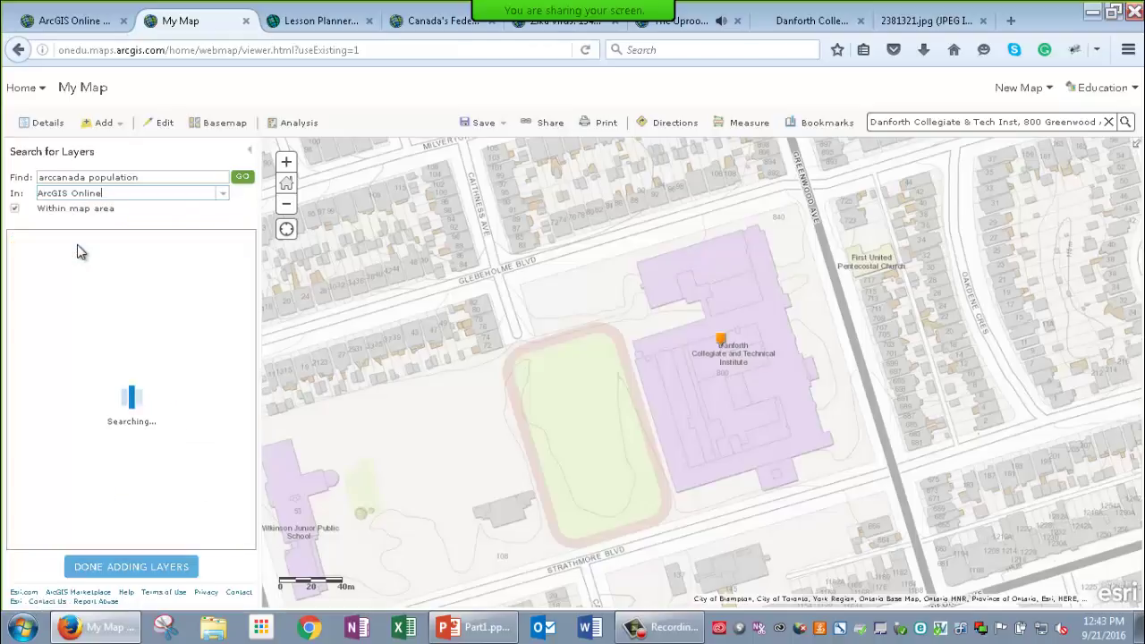
{"action": "left_click", "coordinate": [14, 209]}
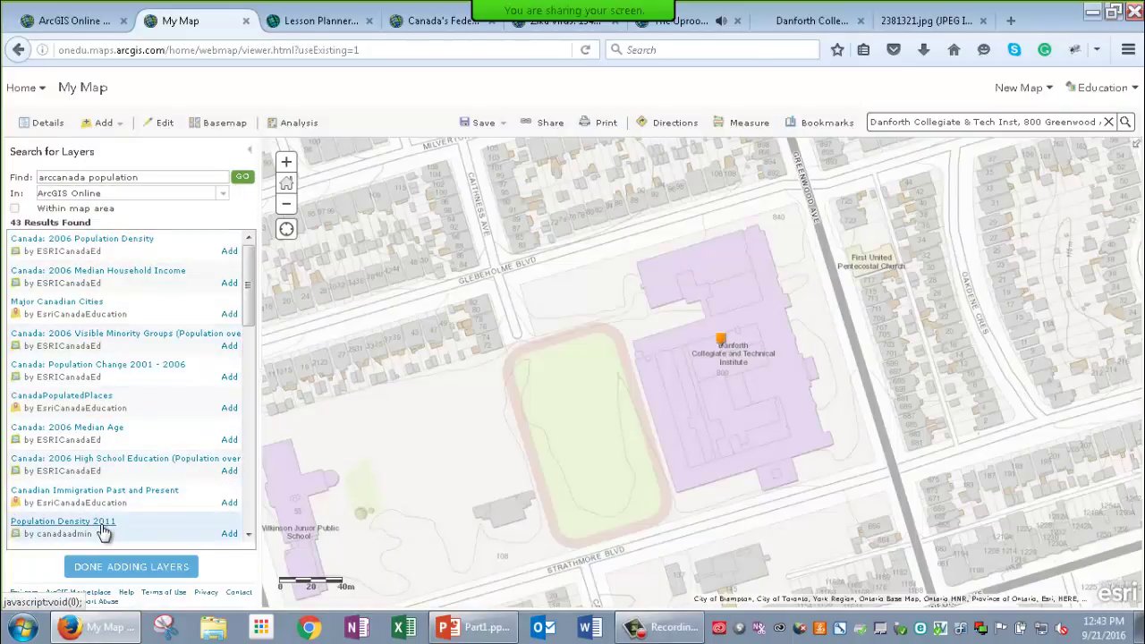
- Add the Population Density 2011 layer and view the density popup for the school's area
{"action": "left_click", "coordinate": [229, 534]}
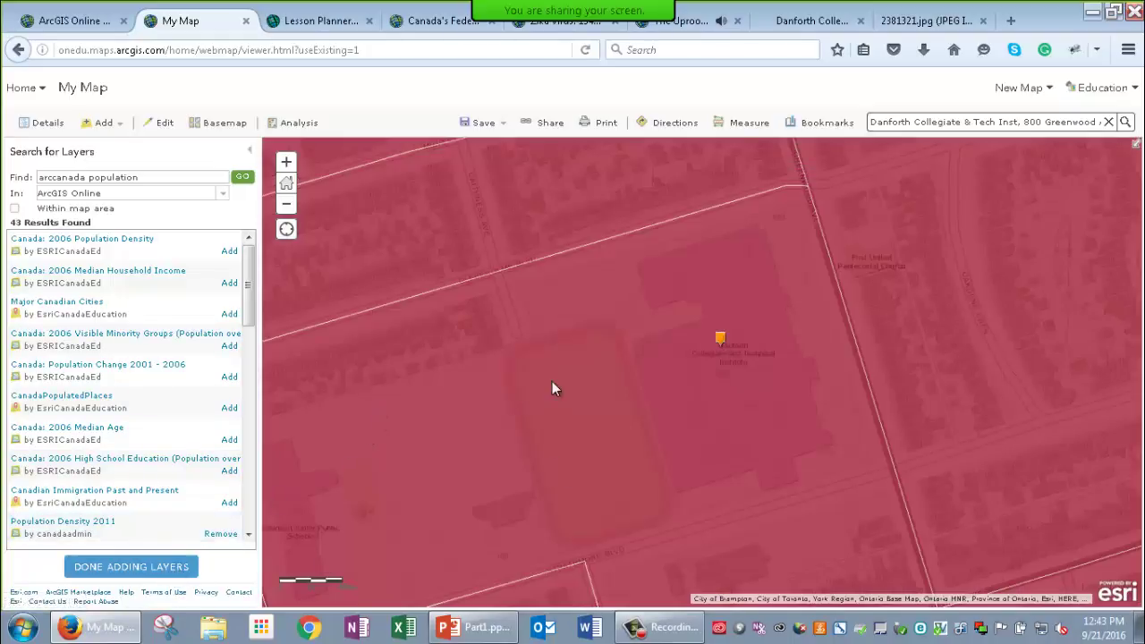
{"action": "left_click", "coordinate": [174, 573]}
{"action": "scroll", "coordinate": [466, 400], "scroll_direction": "down", "scroll_amount": 2}
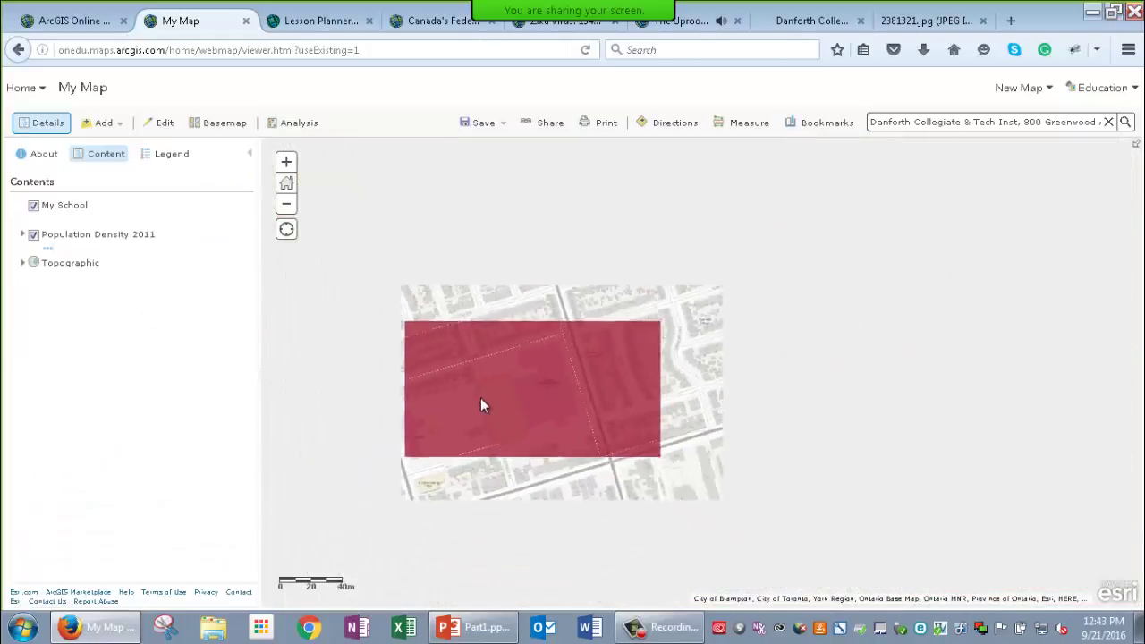
{"action": "scroll", "coordinate": [526, 427], "scroll_direction": "up", "scroll_amount": 1}
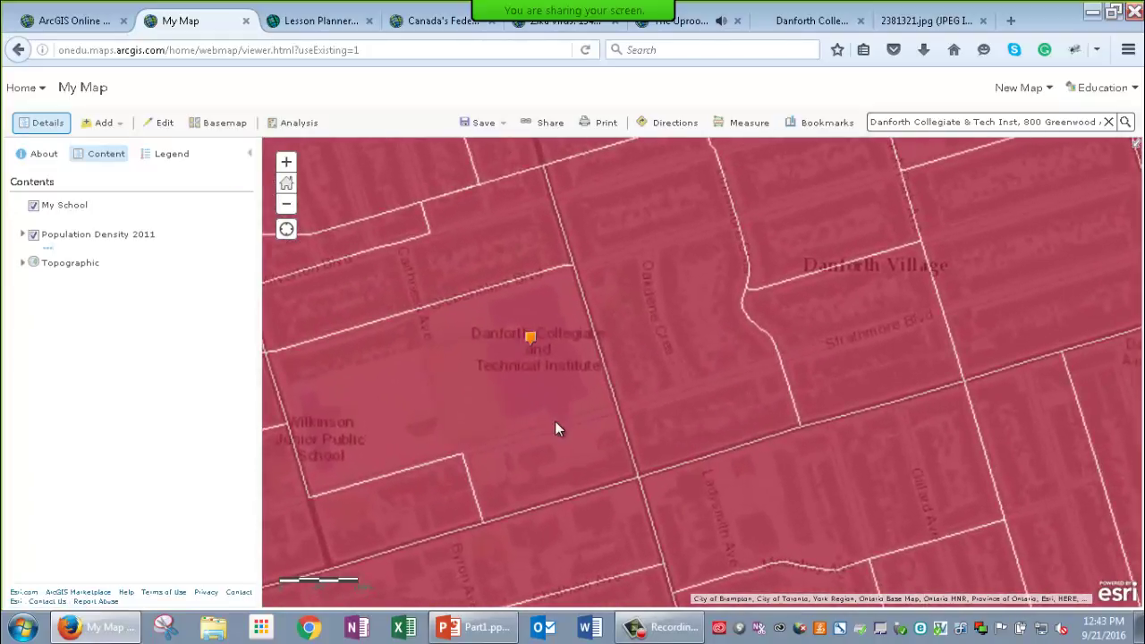
{"action": "left_click", "coordinate": [554, 420]}
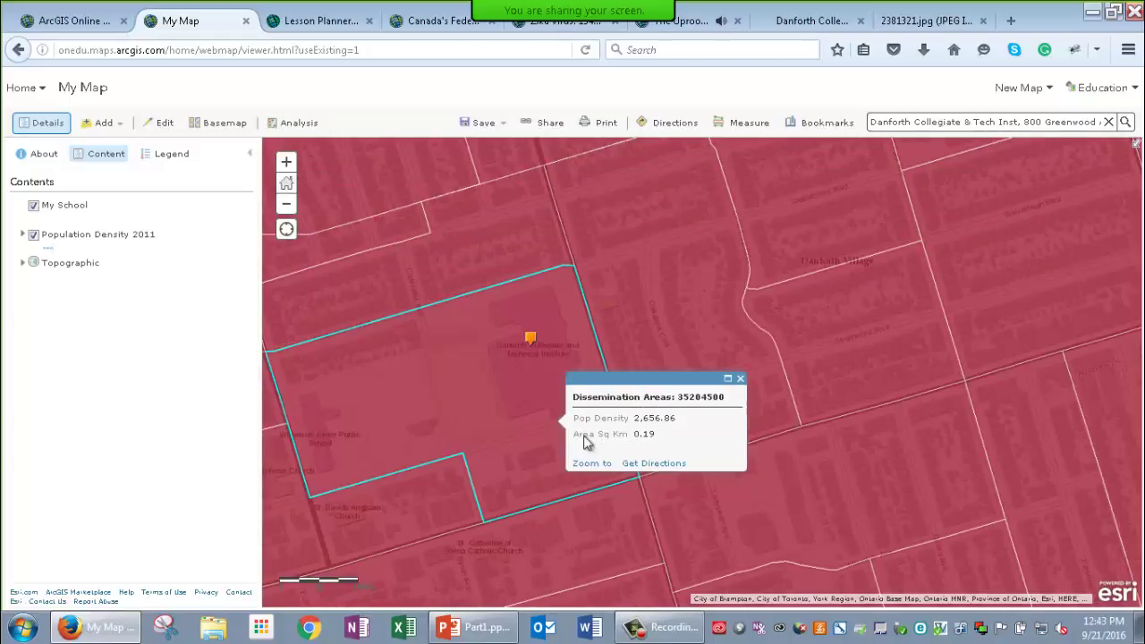
- Check Toronto's census population density popup, then hide the Population Density 2011 layer
{"action": "scroll", "coordinate": [482, 405], "scroll_direction": "down", "scroll_amount": 4}
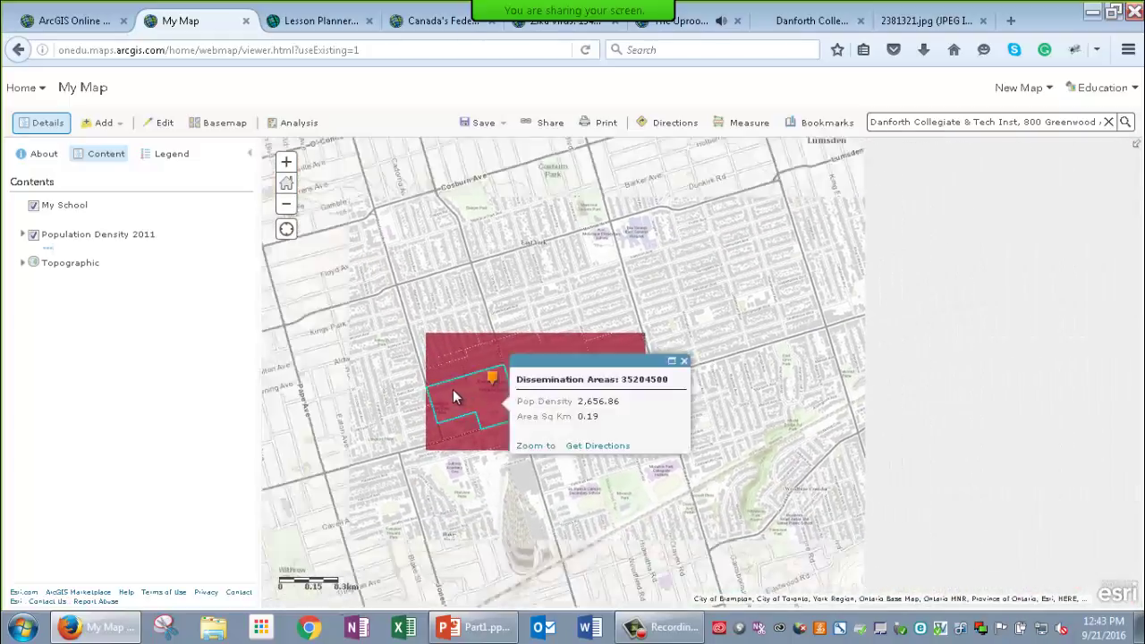
{"action": "scroll", "coordinate": [445, 397], "scroll_direction": "down", "scroll_amount": 3}
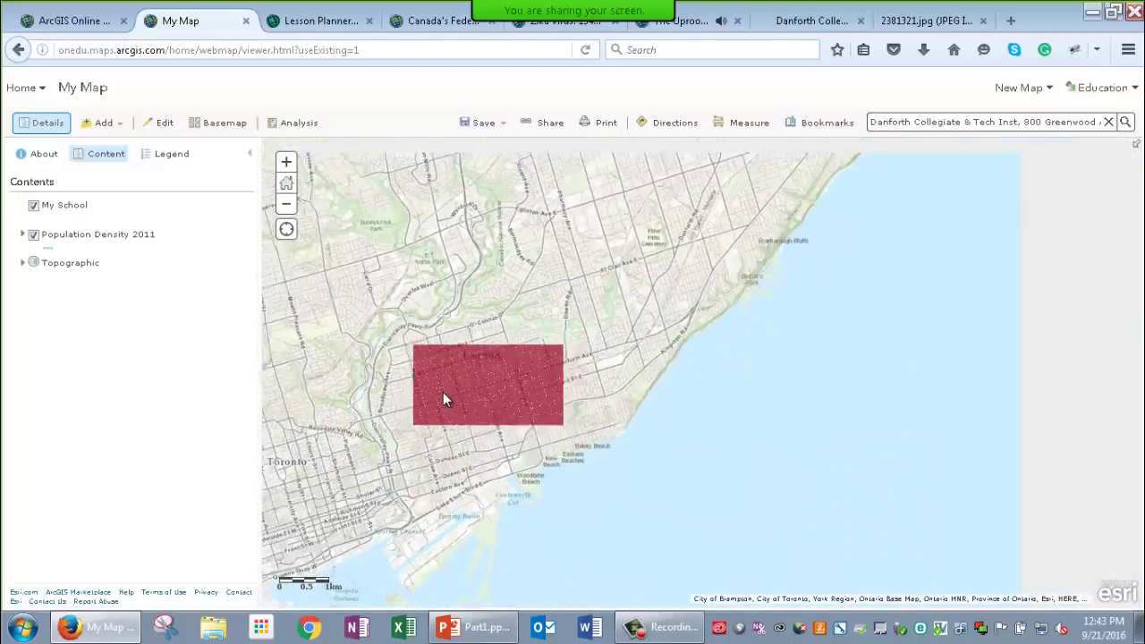
{"action": "scroll", "coordinate": [442, 395], "scroll_direction": "down", "scroll_amount": 3}
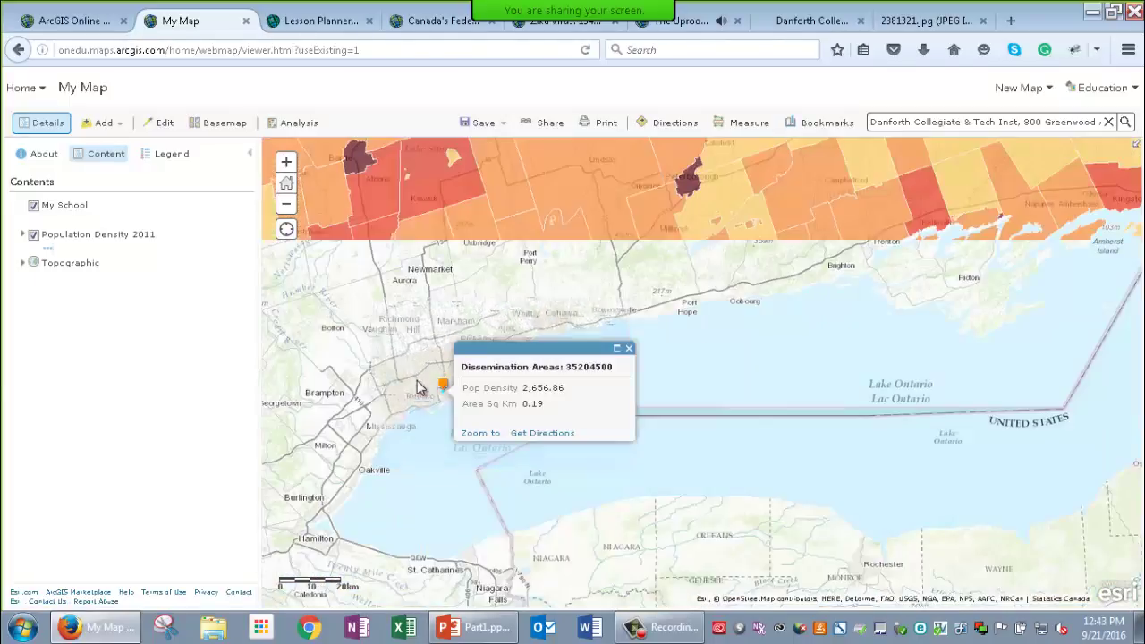
{"action": "left_click_drag", "start_coordinate": [415, 386], "coordinate": [487, 386]}
{"action": "left_click", "coordinate": [487, 385]}
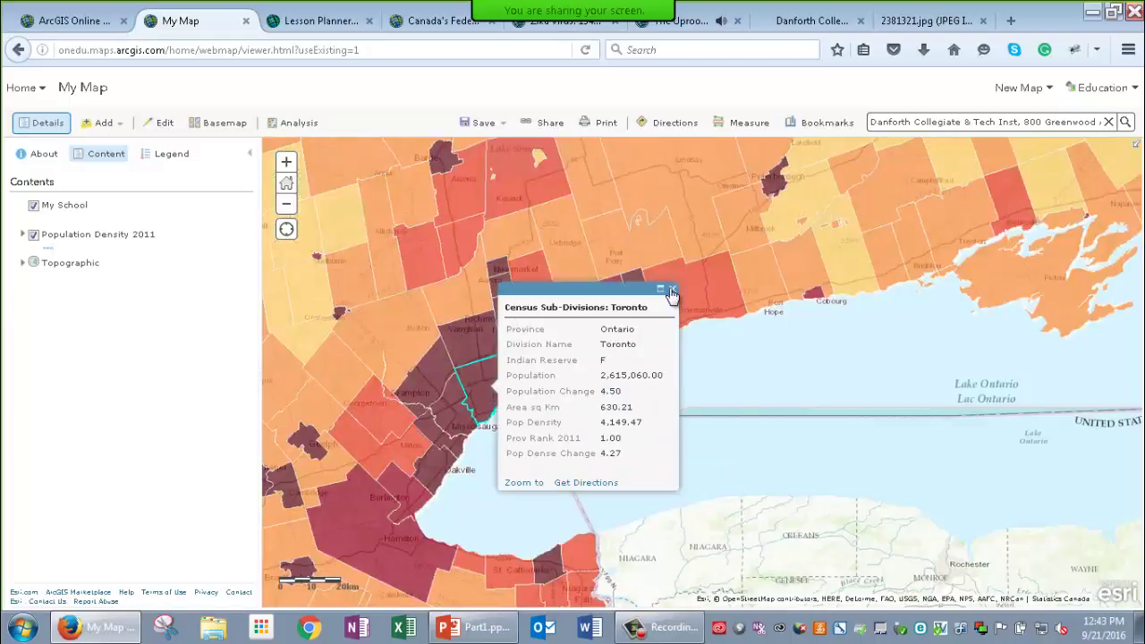
{"action": "left_click", "coordinate": [672, 292]}
{"action": "left_click", "coordinate": [33, 236]}
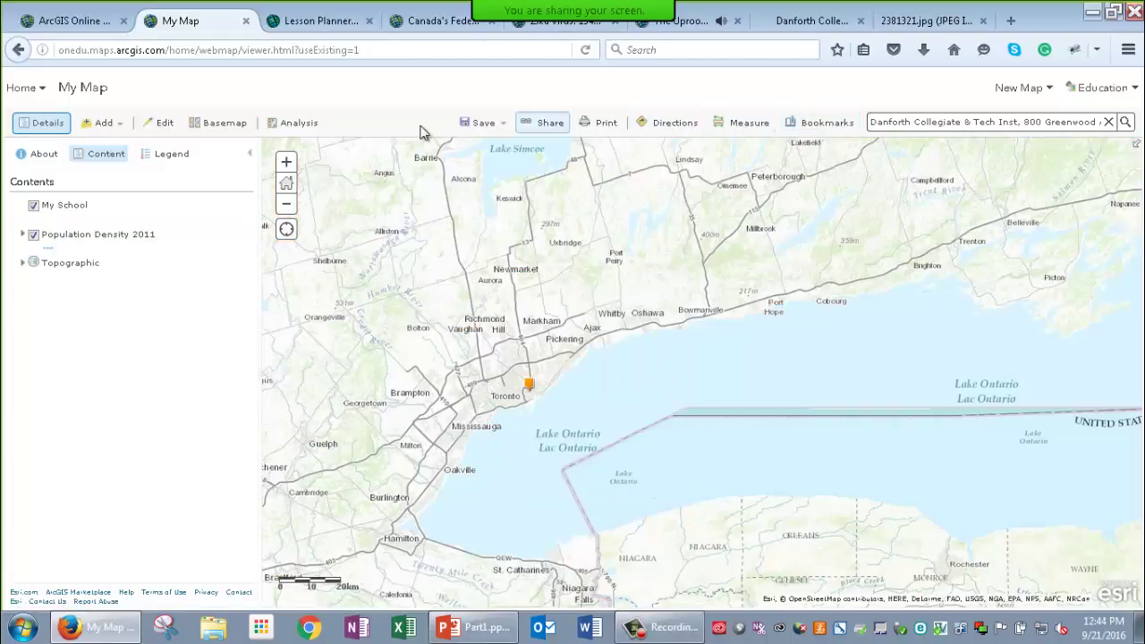
- Zoom in on the school's running track and set the distance measurement to Meters
{"action": "left_click", "coordinate": [726, 127]}
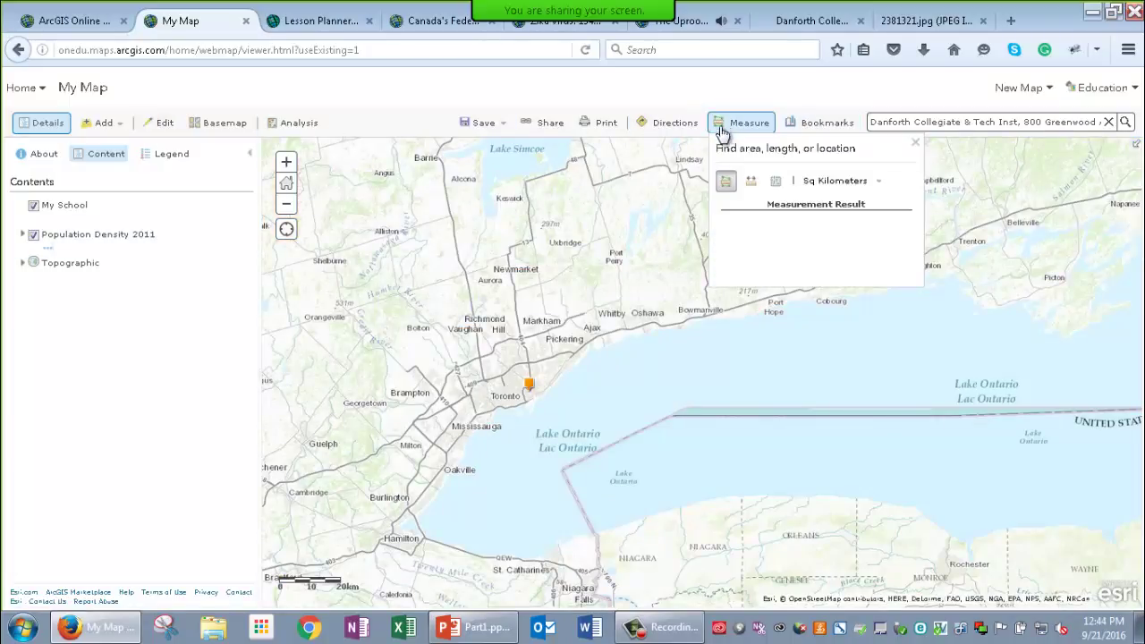
{"action": "left_click_drag", "start_coordinate": [507, 370], "coordinate": [548, 401]}
{"action": "left_click_drag", "start_coordinate": [691, 399], "coordinate": [719, 429]}
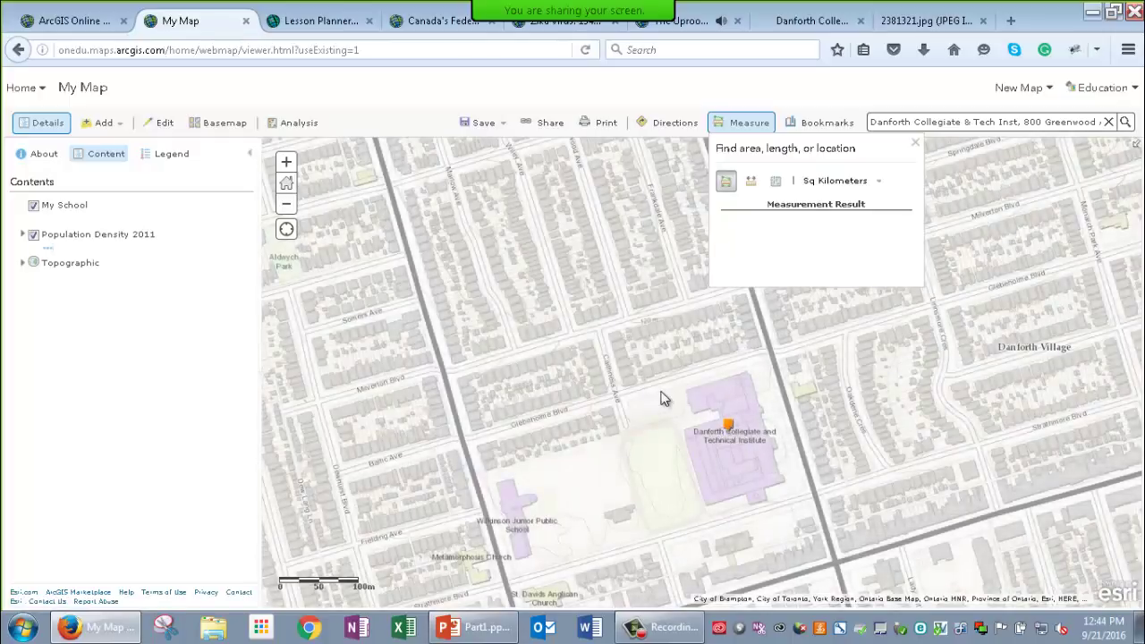
{"action": "left_click_drag", "start_coordinate": [577, 382], "coordinate": [751, 487]}
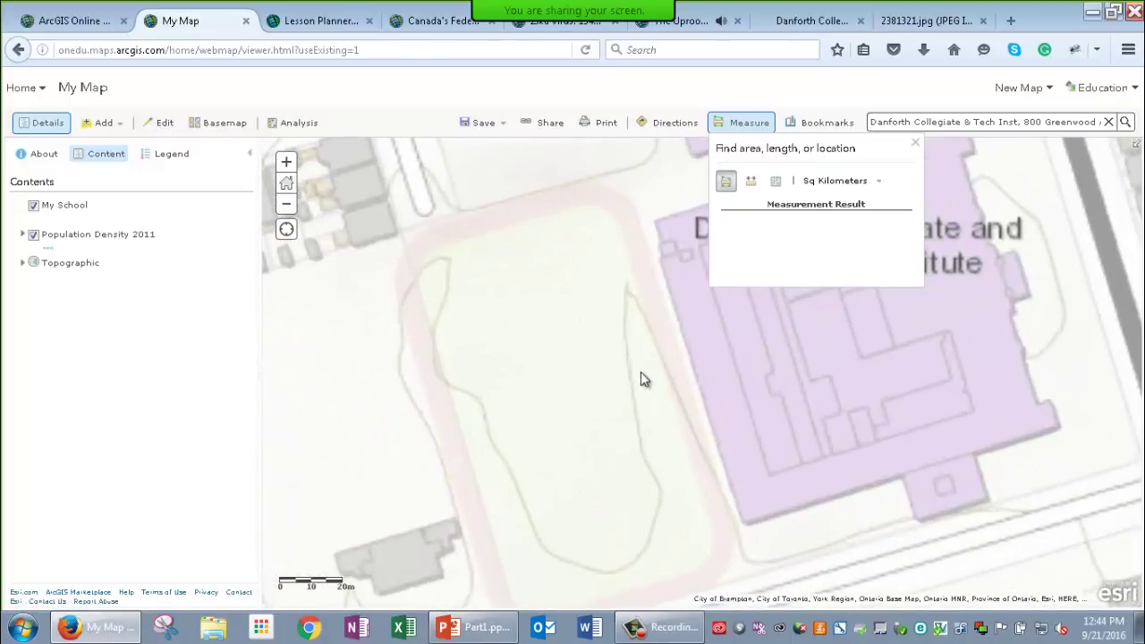
{"action": "left_click_drag", "start_coordinate": [632, 381], "coordinate": [583, 346]}
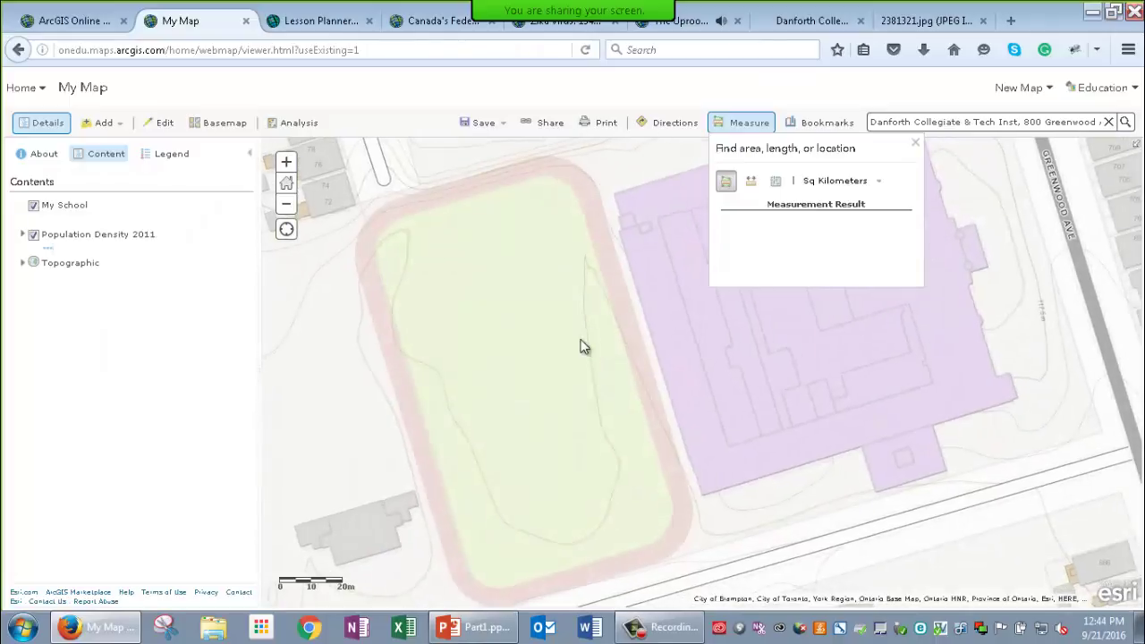
{"action": "left_click", "coordinate": [753, 183]}
{"action": "left_click", "coordinate": [823, 183]}
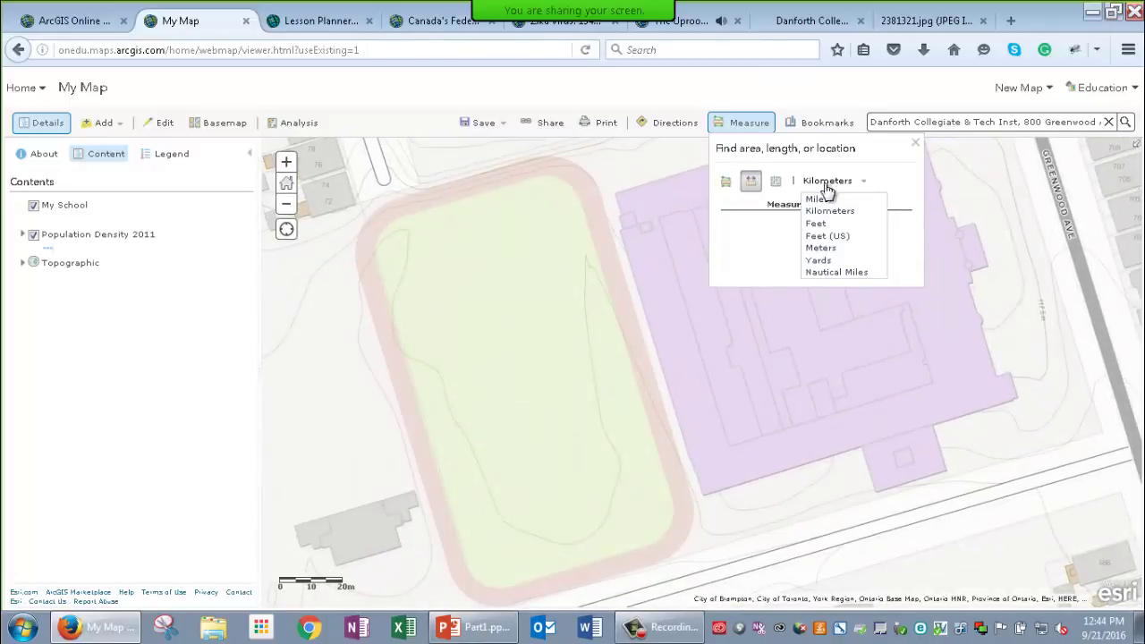
{"action": "left_click", "coordinate": [824, 248]}
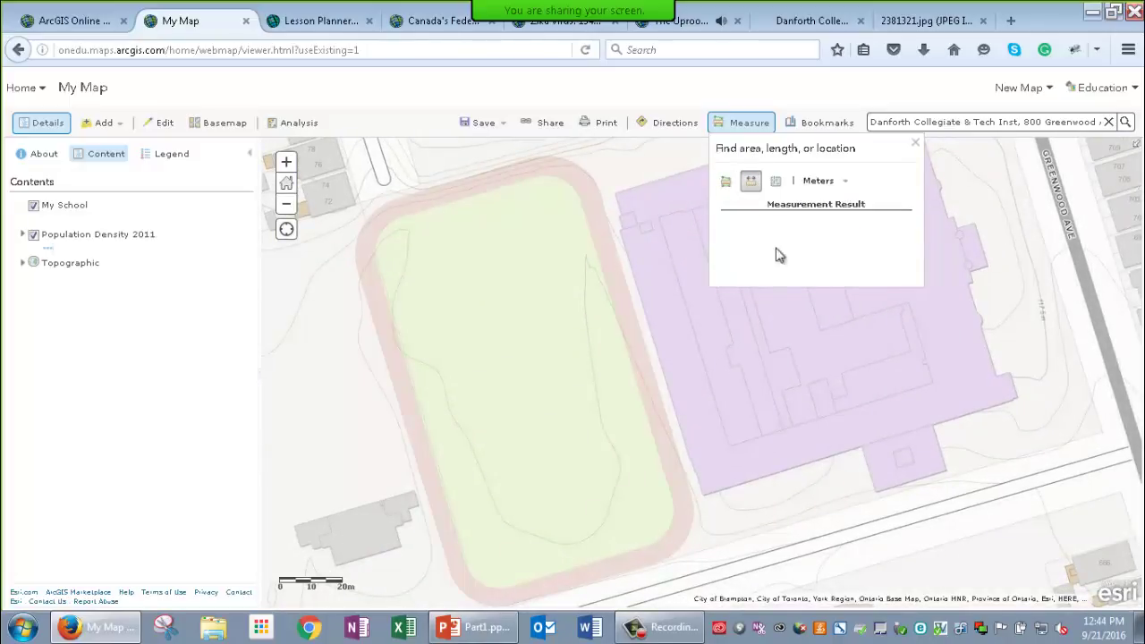
- Trace the track's perimeter back to the starting point, measuring about 387.7 Meters
{"action": "left_click", "coordinate": [551, 166]}
{"action": "left_click", "coordinate": [458, 190]}
{"action": "left_click", "coordinate": [391, 213]}
{"action": "left_click", "coordinate": [370, 224]}
{"action": "left_click", "coordinate": [373, 290]}
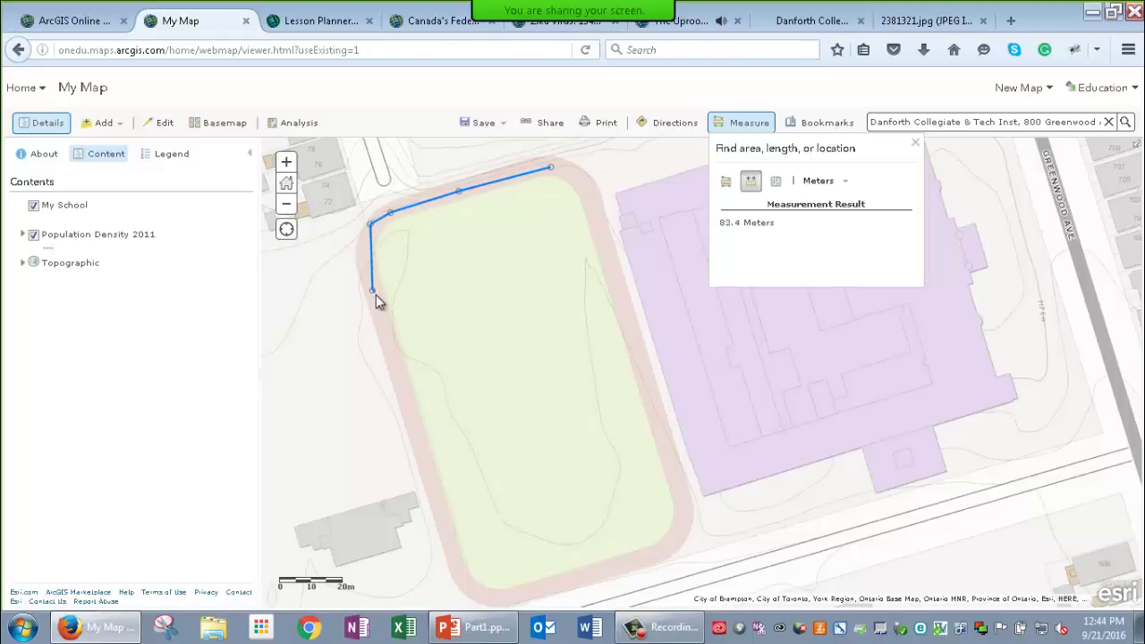
{"action": "left_click", "coordinate": [483, 593]}
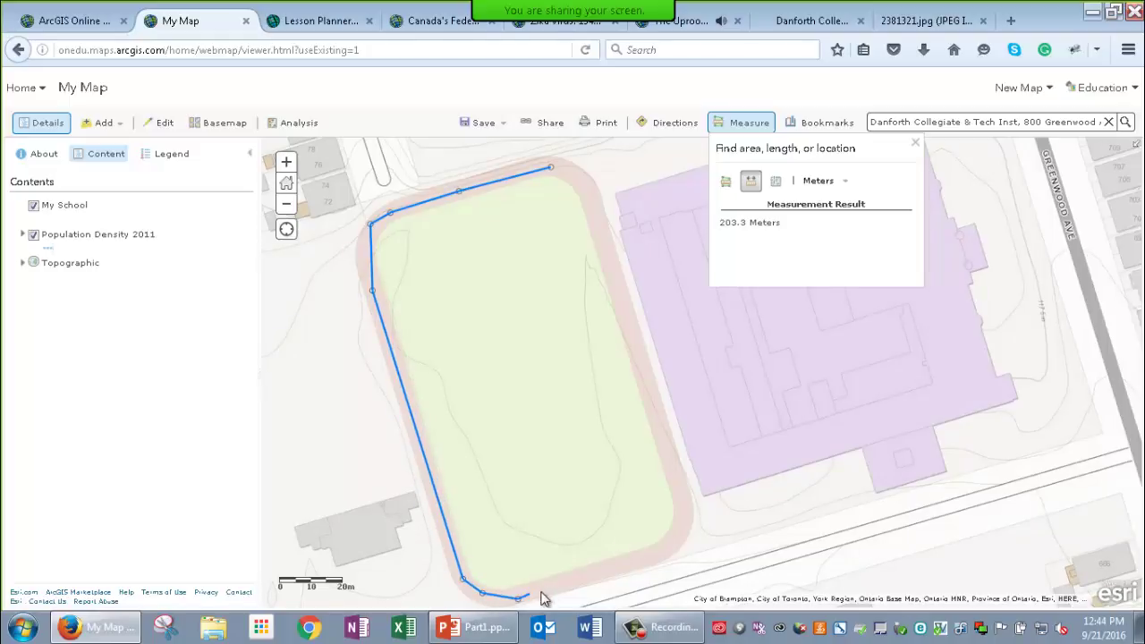
{"action": "left_click", "coordinate": [667, 555]}
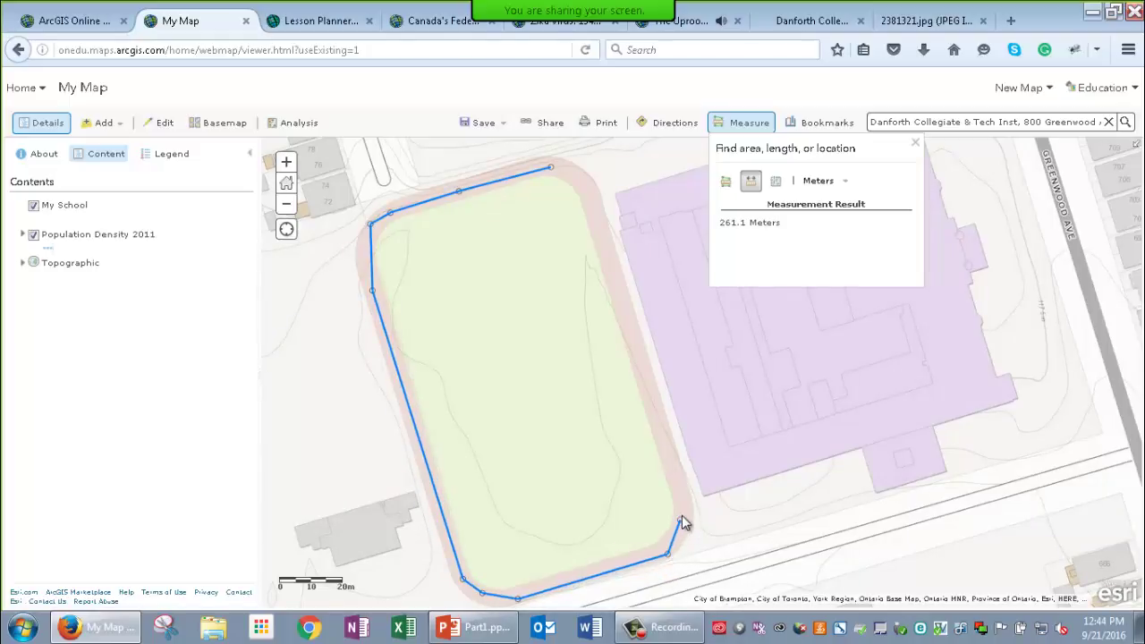
{"action": "left_click", "coordinate": [681, 516]}
{"action": "left_click", "coordinate": [682, 497]}
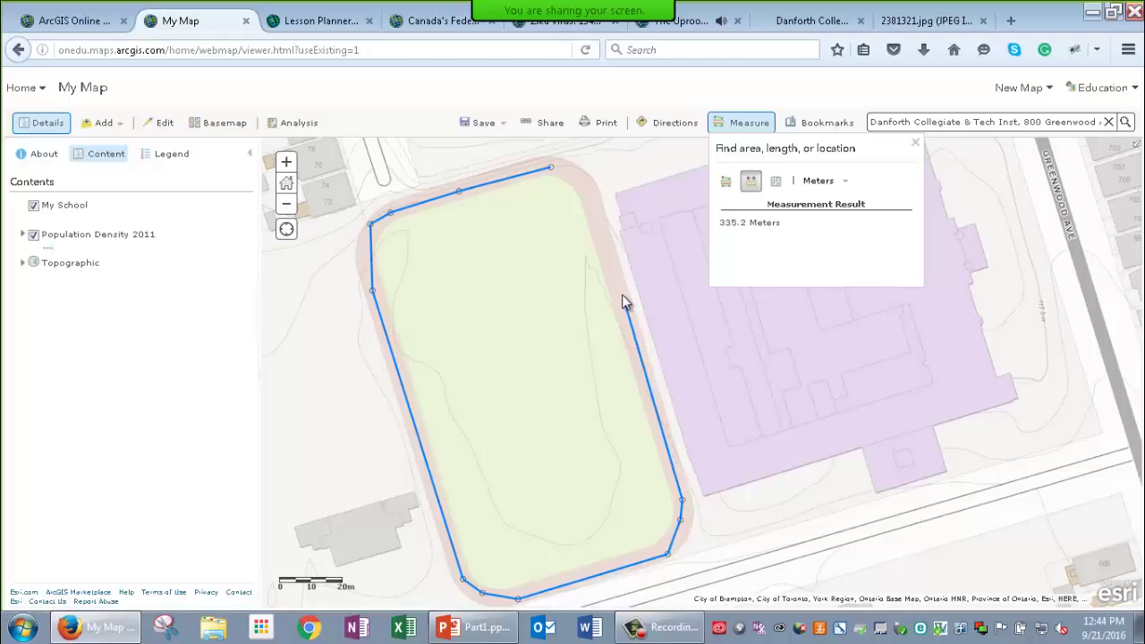
{"action": "left_click", "coordinate": [583, 175]}
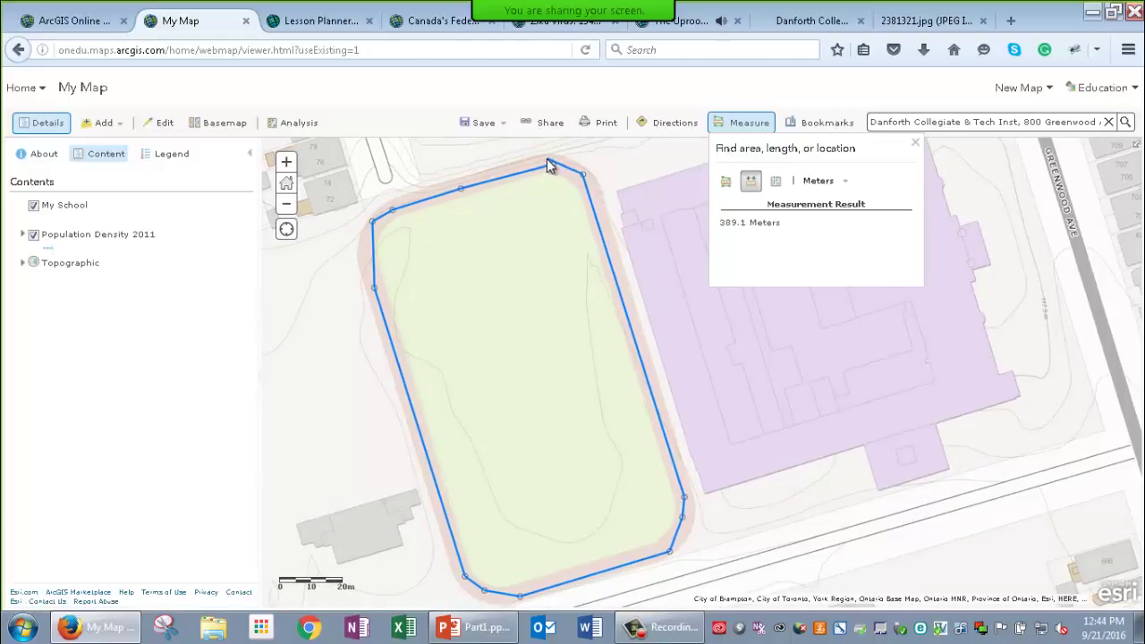
{"action": "double_click", "coordinate": [552, 165]}
- Switch to the Area tool, zoom out to the neighbourhood and set units to Acres
{"action": "left_click", "coordinate": [726, 183]}
{"action": "left_click", "coordinate": [286, 206]}
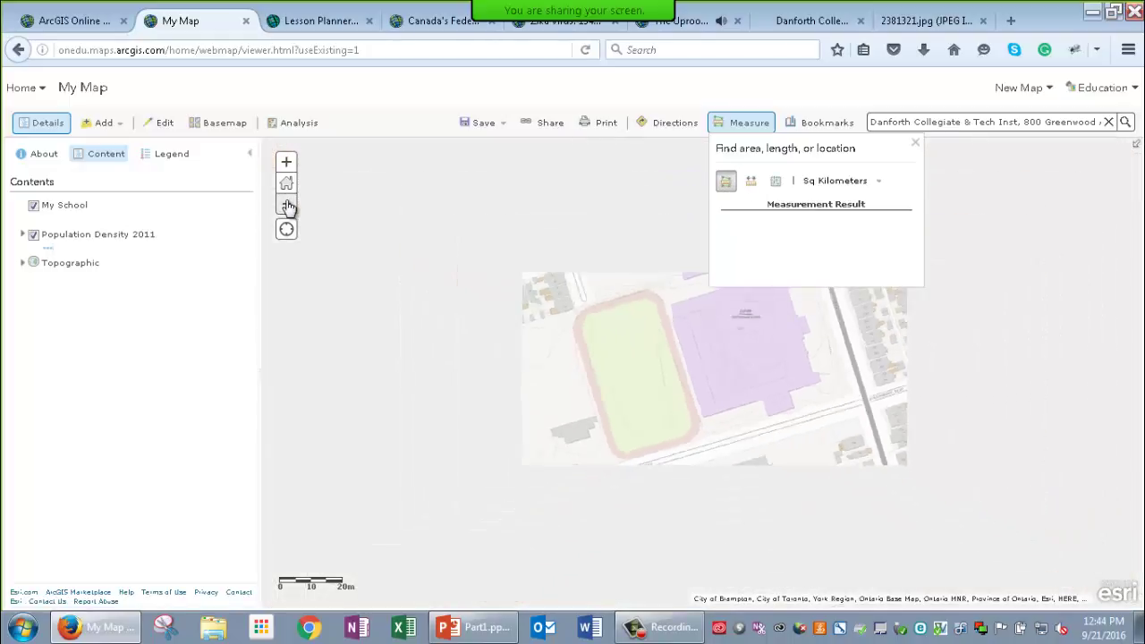
{"action": "left_click", "coordinate": [286, 206]}
{"action": "left_click", "coordinate": [285, 209]}
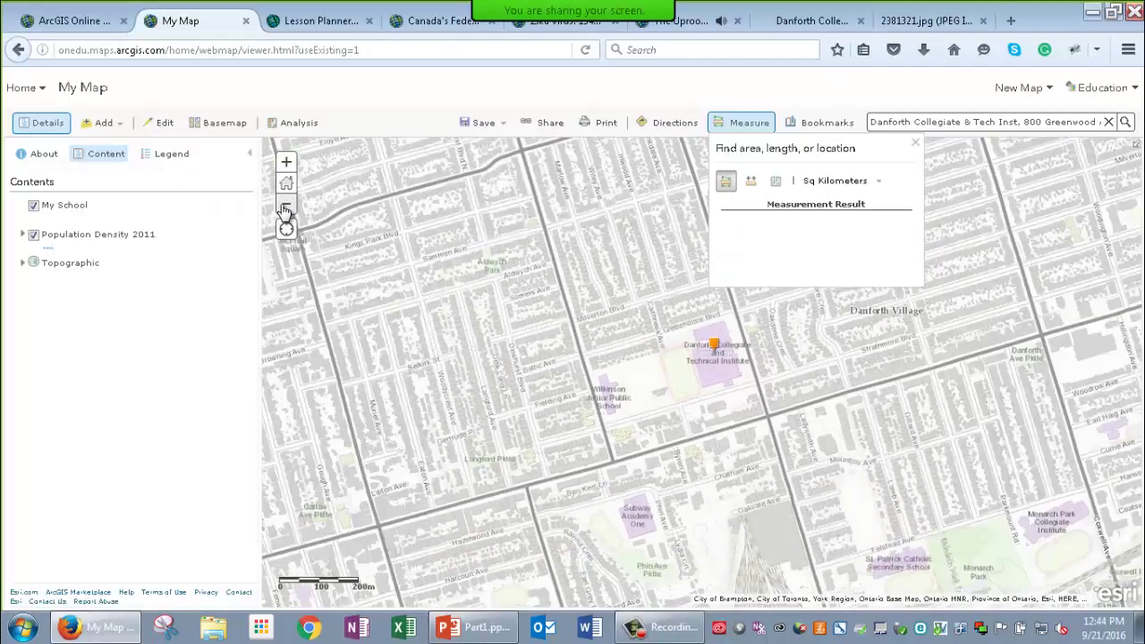
{"action": "left_click", "coordinate": [285, 206]}
{"action": "left_click", "coordinate": [834, 183]}
{"action": "left_click", "coordinate": [823, 201]}
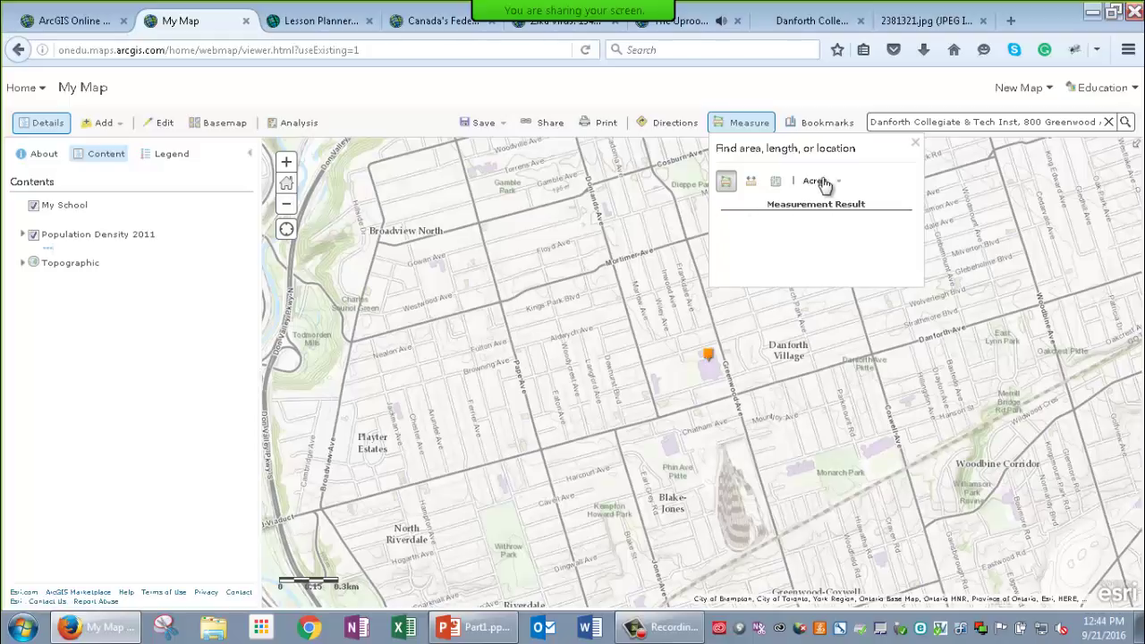
- Draw a triangle from Donlands Ave around the school, measuring 157.4 Acres
{"action": "left_click", "coordinate": [586, 191]}
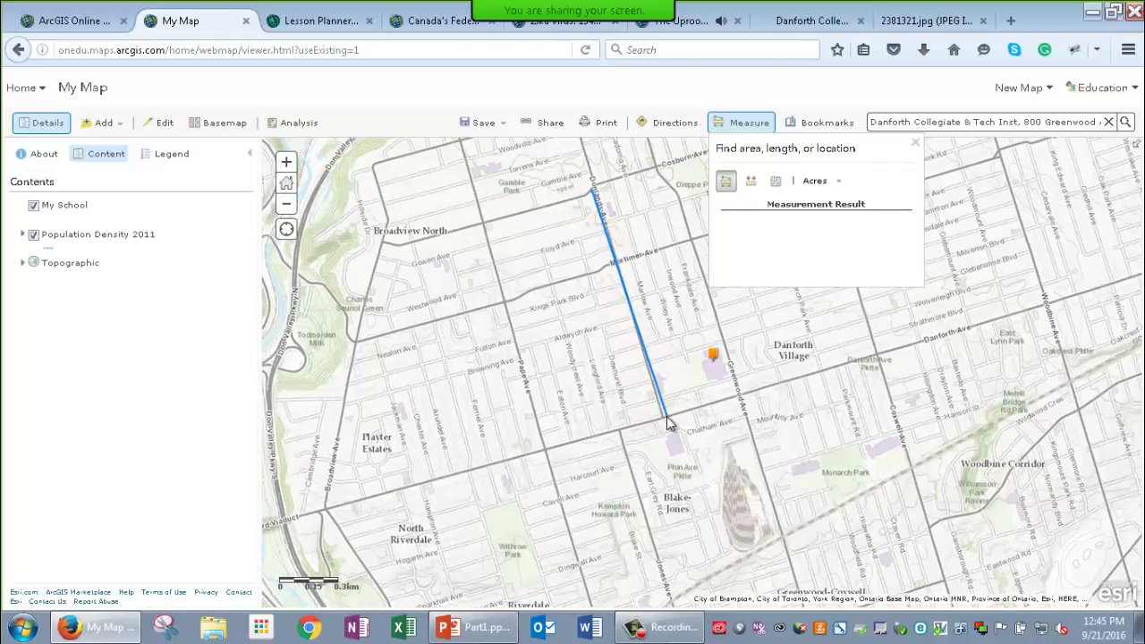
{"action": "left_click", "coordinate": [665, 417]}
{"action": "double_click", "coordinate": [883, 358]}
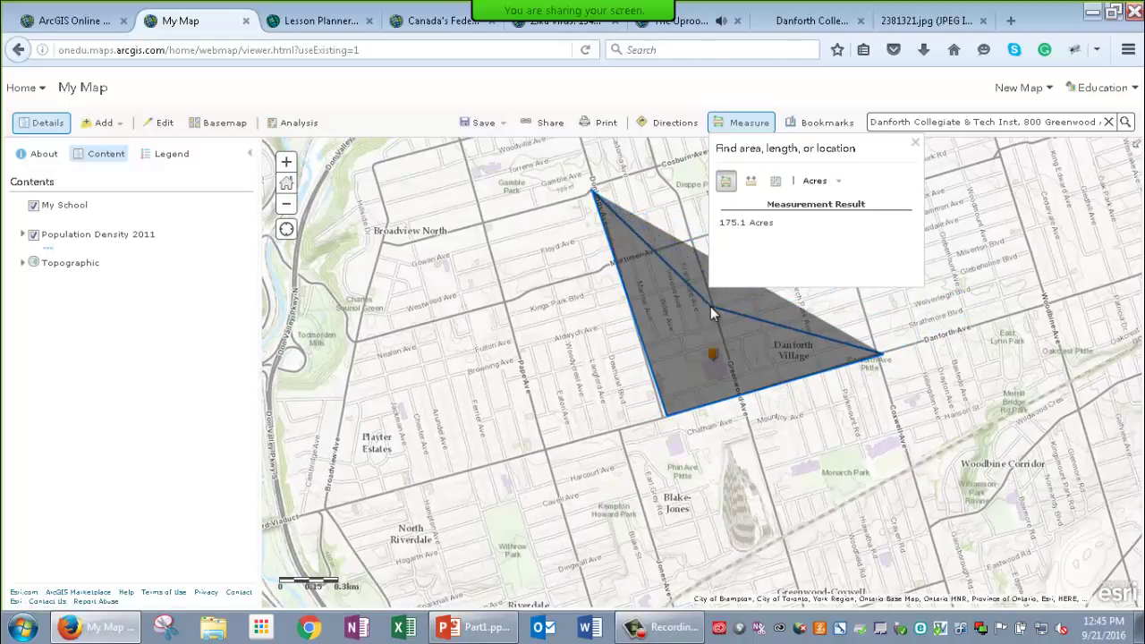
{"action": "double_click", "coordinate": [734, 293]}
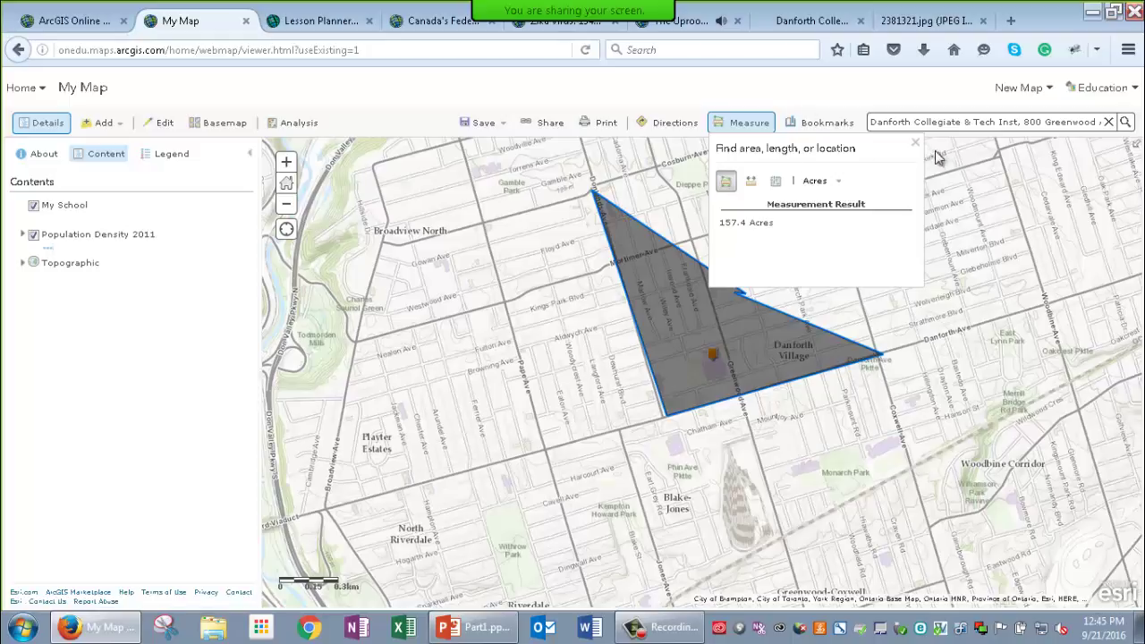
- Close the measurement panel and dismiss the notice about saving before sharing
{"action": "left_click", "coordinate": [550, 122]}
{"action": "left_click", "coordinate": [678, 375]}
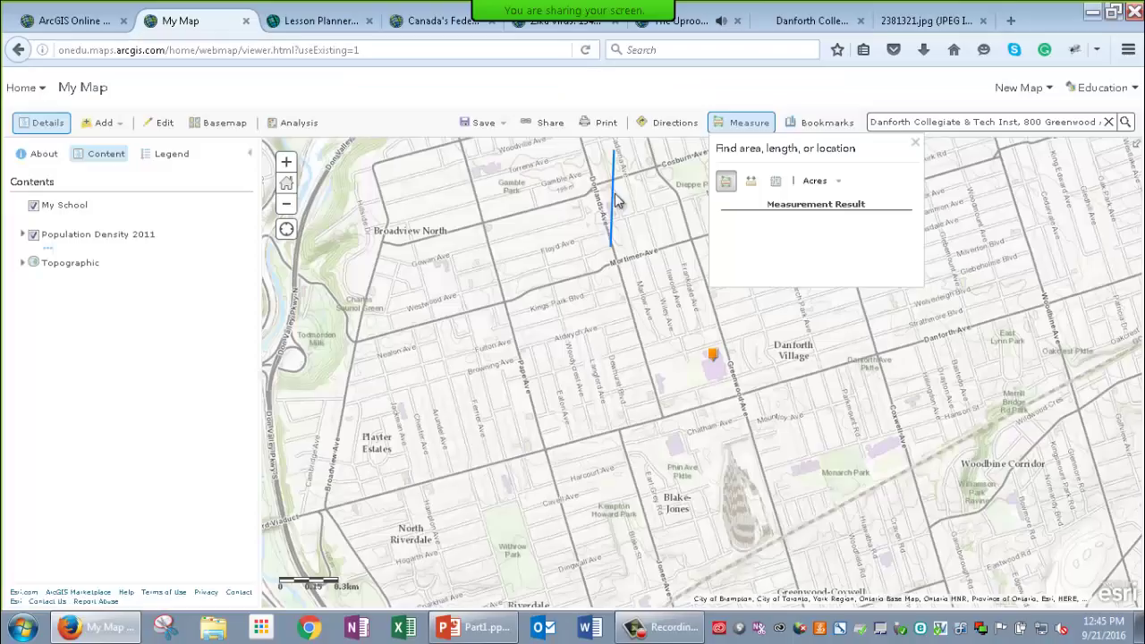
{"action": "left_click", "coordinate": [243, 126]}
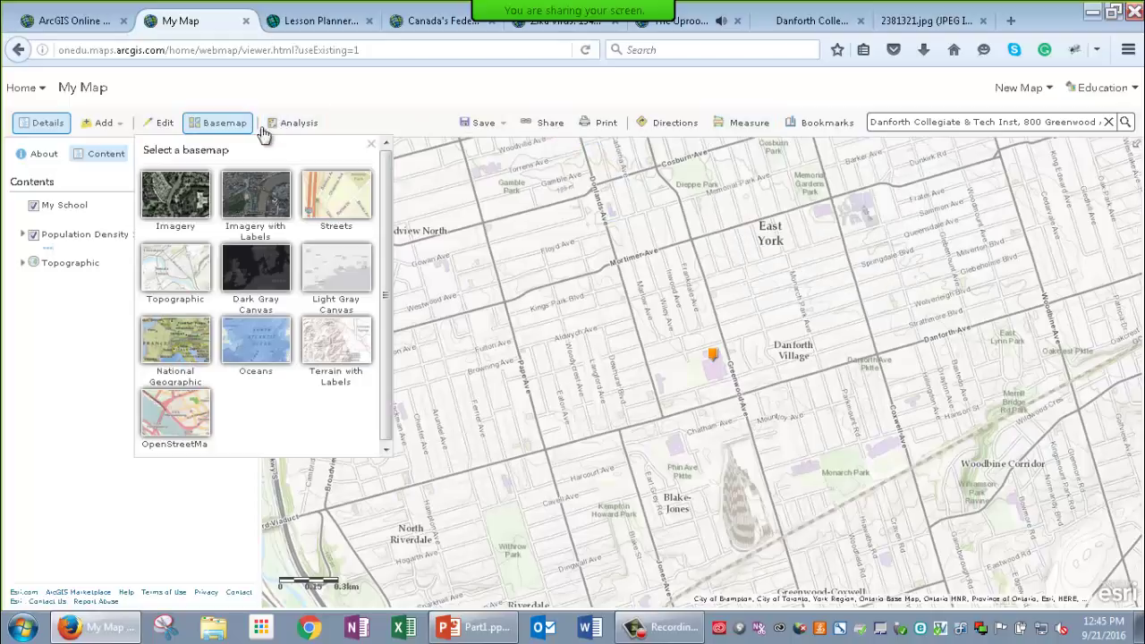
- Save the map as a new item titled 'Title' with the tag 'Tags'
{"action": "left_click", "coordinate": [482, 129]}
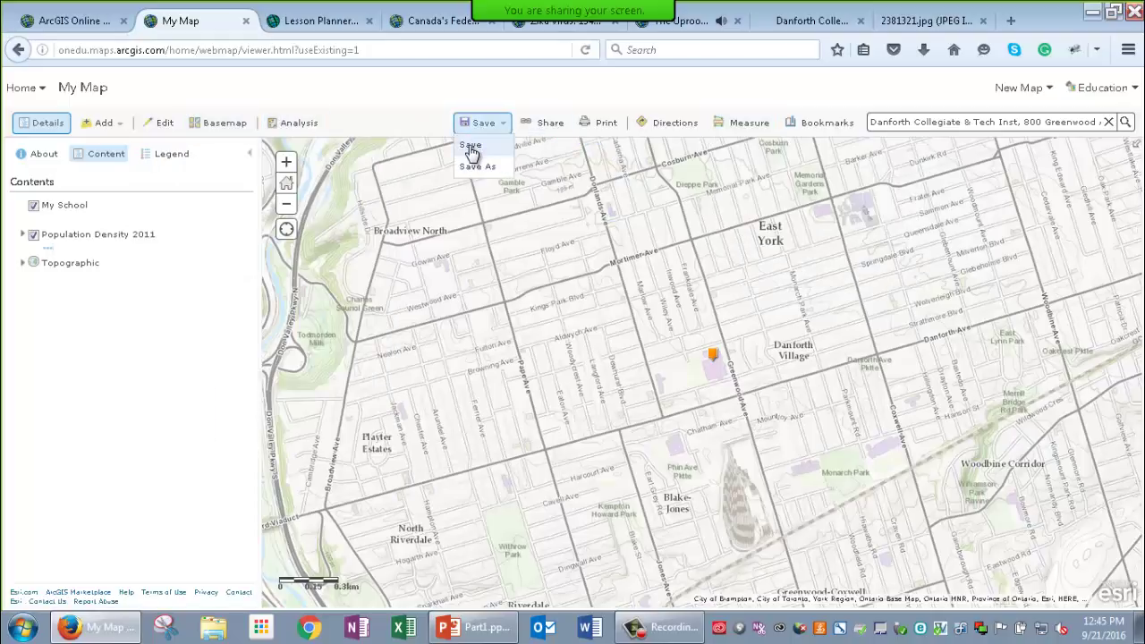
{"action": "left_click", "coordinate": [472, 148]}
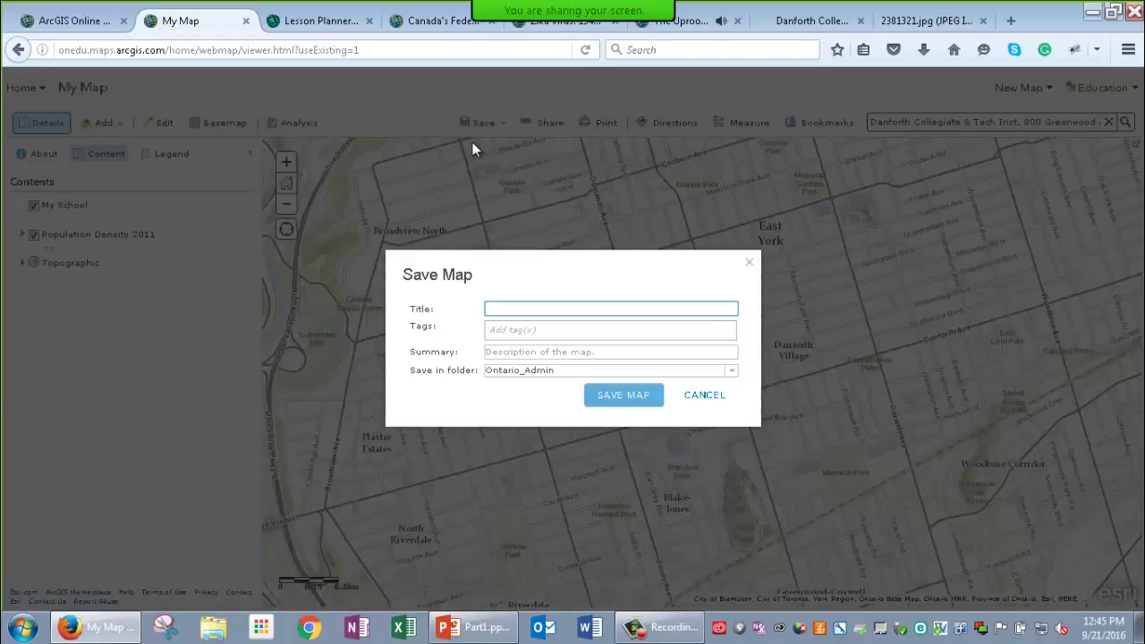
{"action": "type", "text": "Ted"}
{"action": "key", "text": "BackSpace"}
{"action": "key", "text": "BackSpace"}
{"action": "type", "text": "itle"}
{"action": "key", "text": "Tab"}
{"action": "type", "text": "Tags"}
{"action": "key", "text": "Return"}
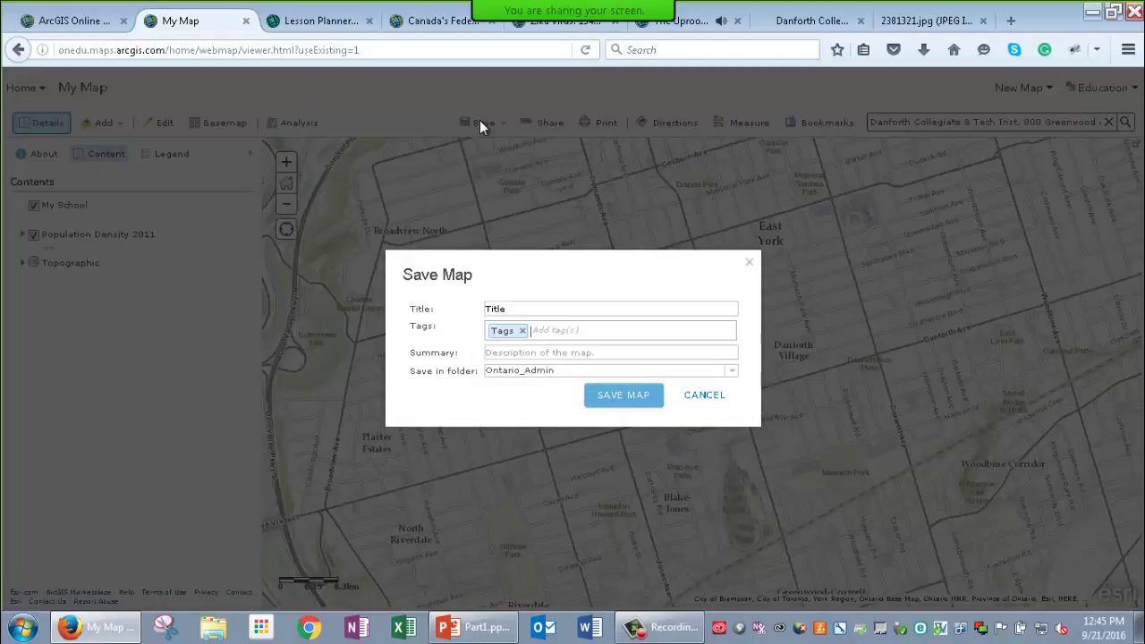
{"action": "left_click", "coordinate": [635, 403]}
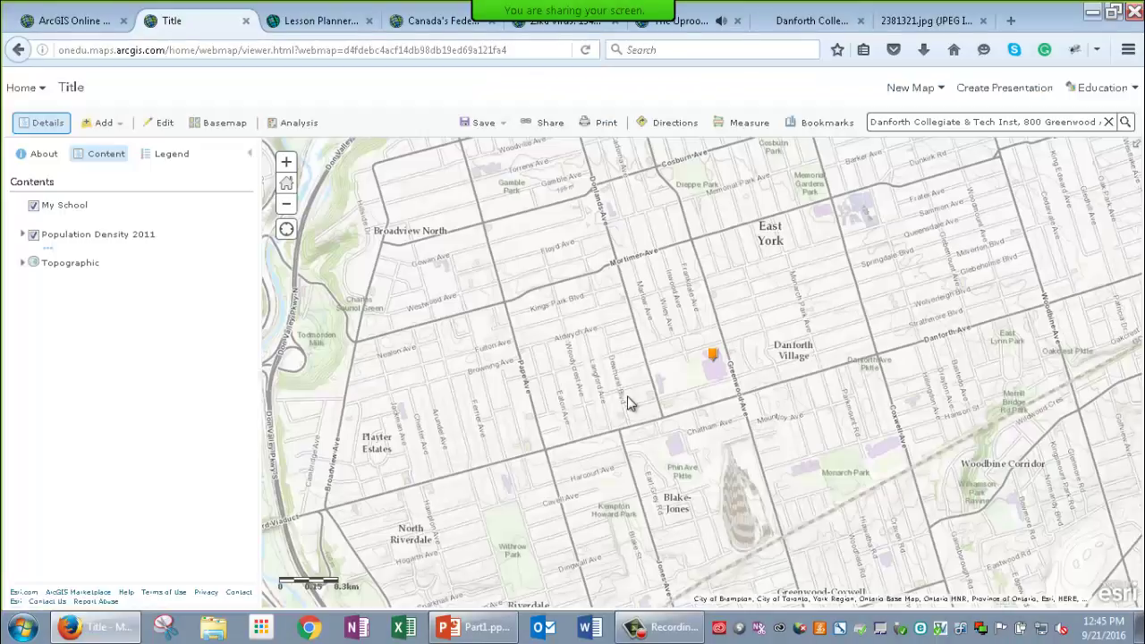
- Go from Home to My Content and sort by Modified to find the Title map
{"action": "left_click", "coordinate": [23, 91]}
{"action": "left_click", "coordinate": [26, 116]}
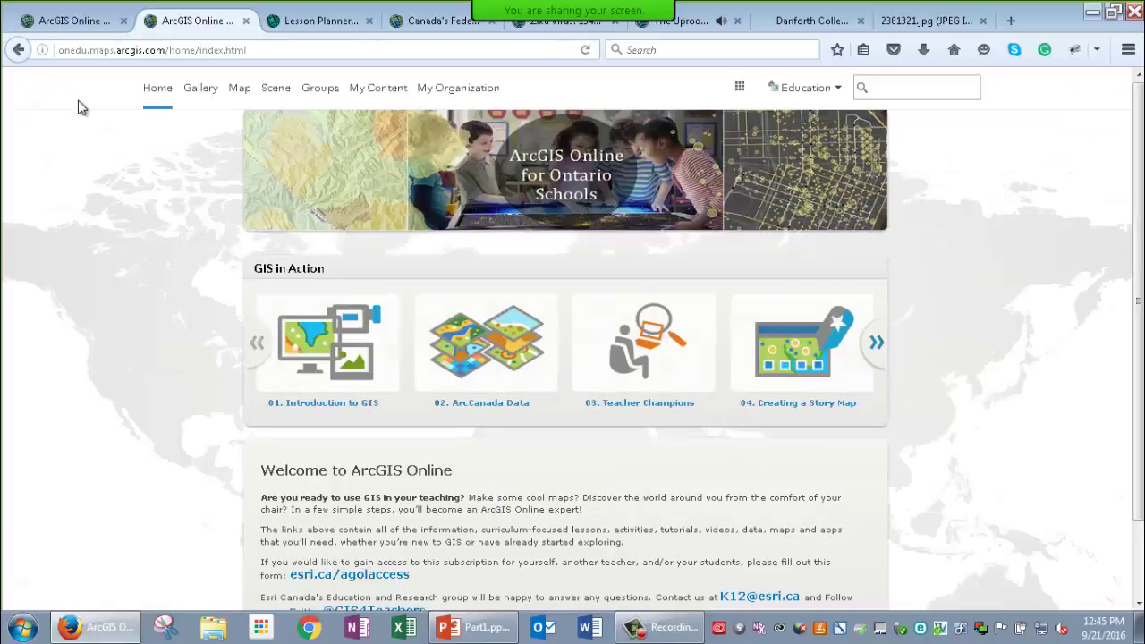
{"action": "left_click", "coordinate": [362, 92]}
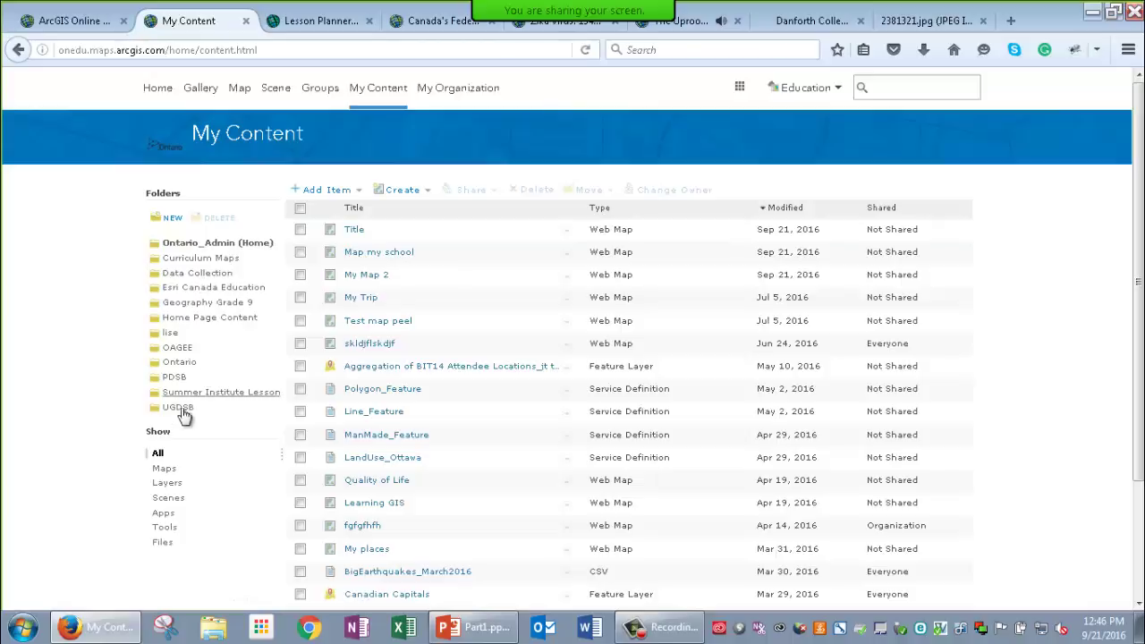
{"action": "left_click", "coordinate": [791, 213]}
{"action": "left_click", "coordinate": [791, 213]}
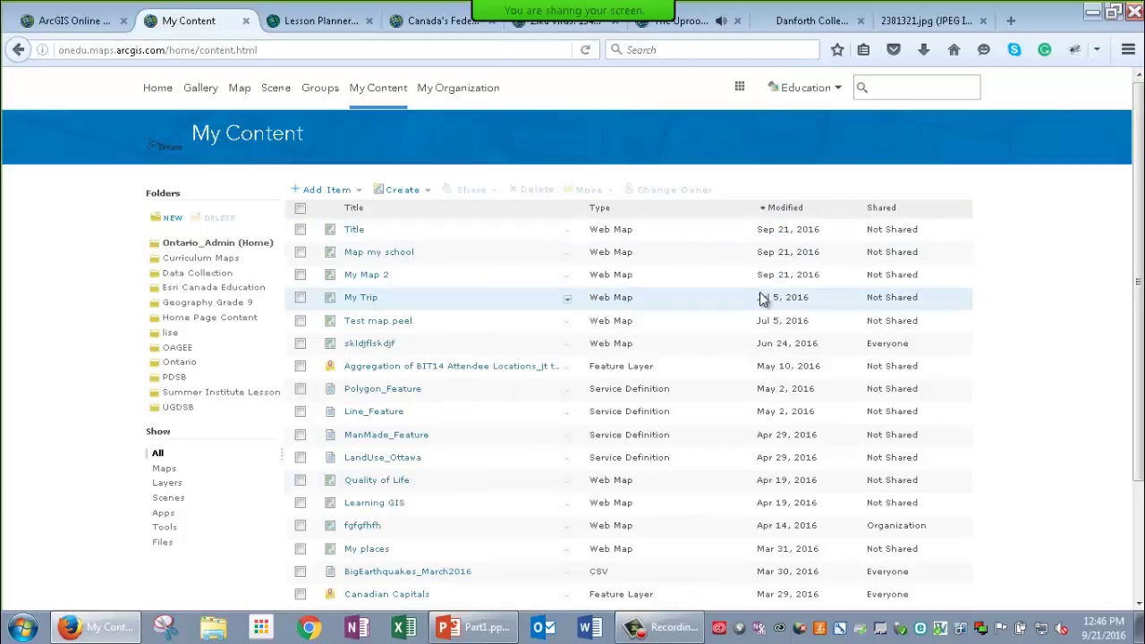
{"action": "left_click", "coordinate": [85, 27]}
{"action": "left_click", "coordinate": [172, 21]}
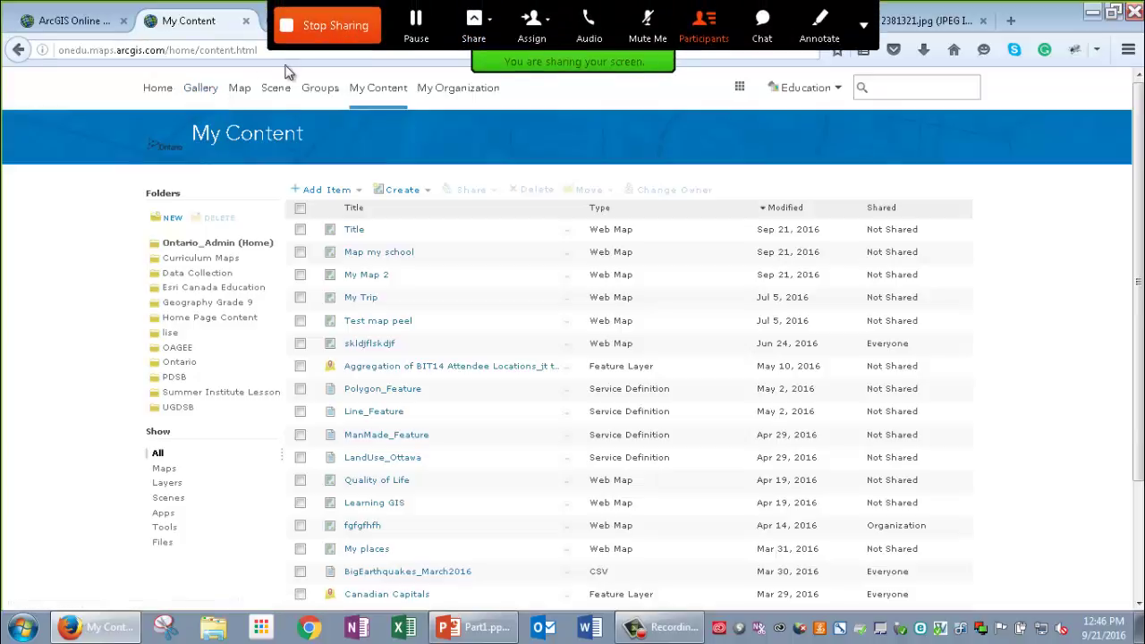
- End the PowerPoint slideshow, returning to slide 8, Questions?, in Normal view
{"action": "left_click", "coordinate": [245, 93]}
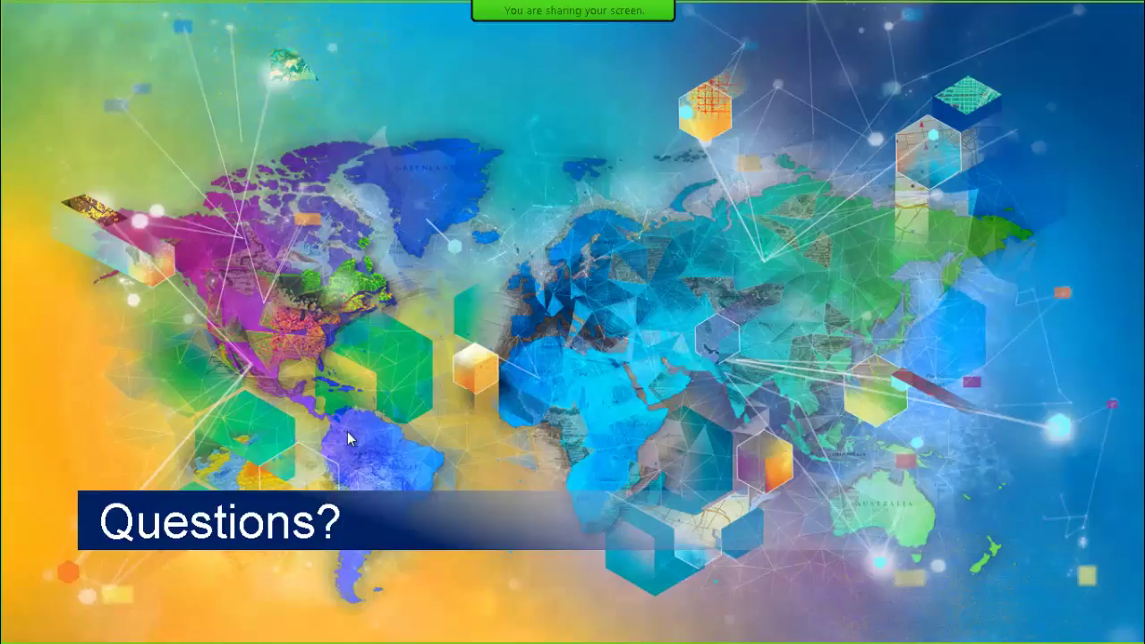
{"action": "key", "text": "Escape"}
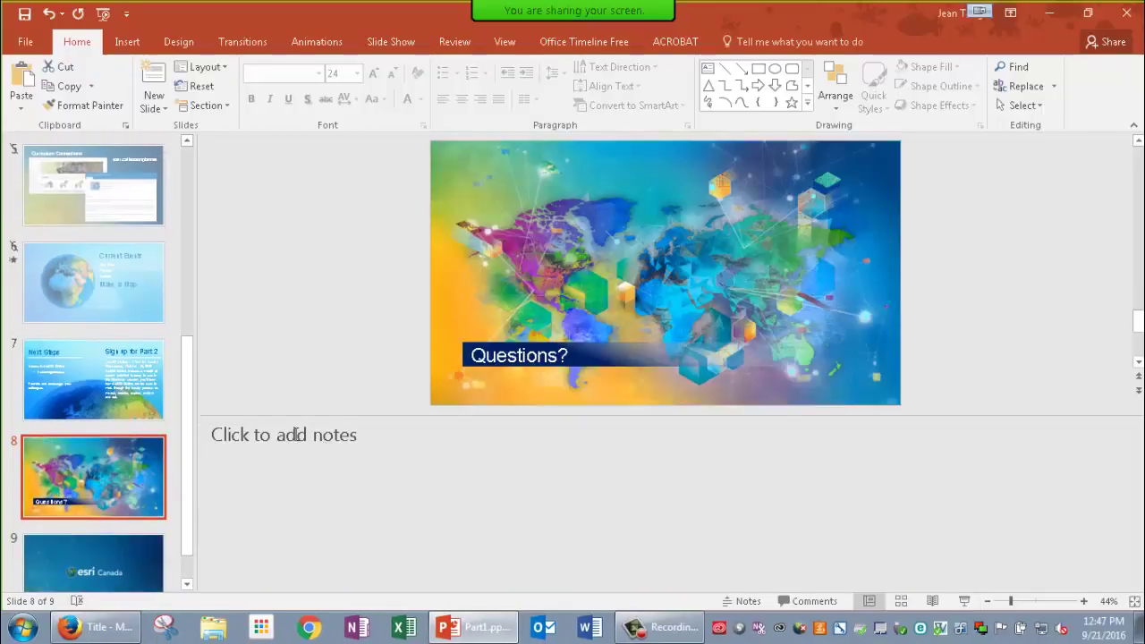
- Return to the Ontario Schools home page in Firefox and advance GIS in Action to Lesson Planner
{"action": "left_click", "coordinate": [106, 637]}
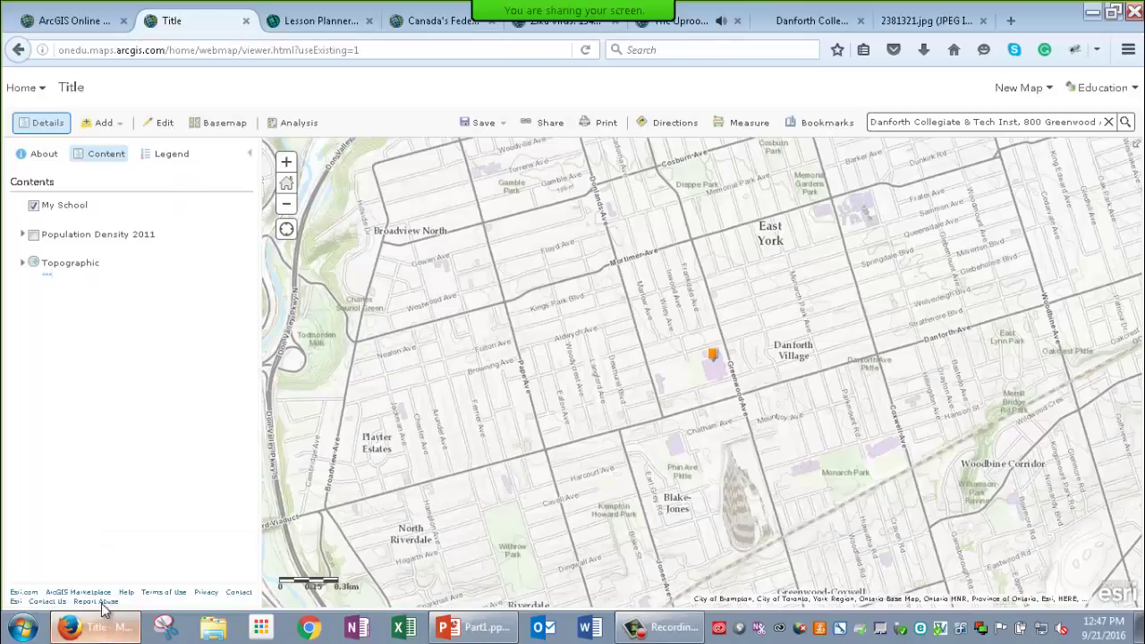
{"action": "left_click", "coordinate": [86, 22]}
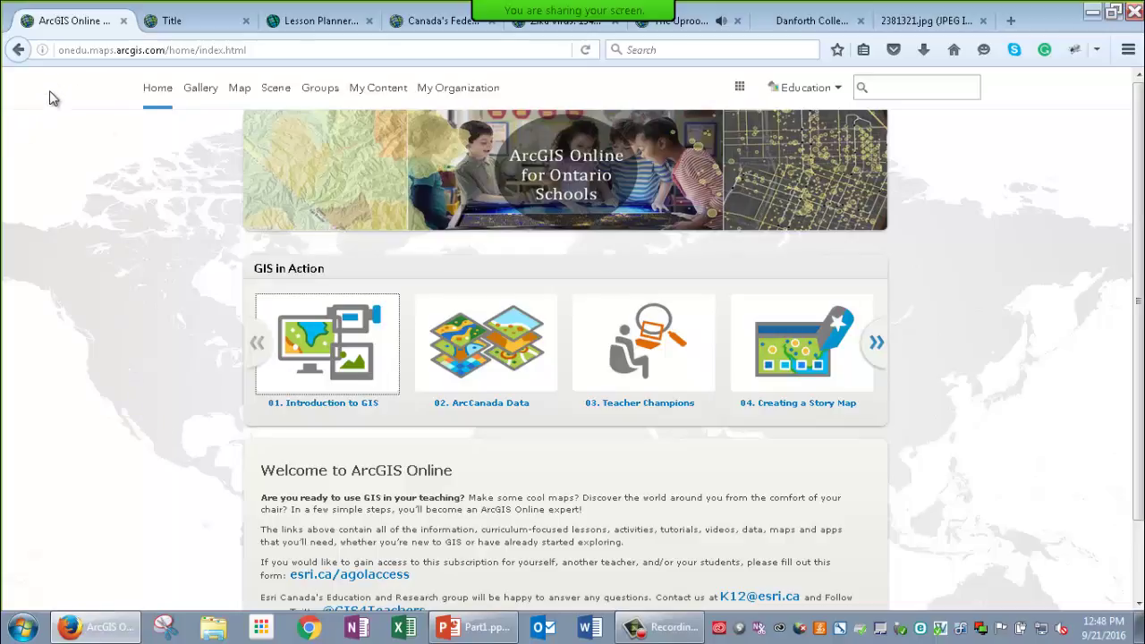
{"action": "scroll", "coordinate": [223, 476], "scroll_direction": "down", "scroll_amount": 2}
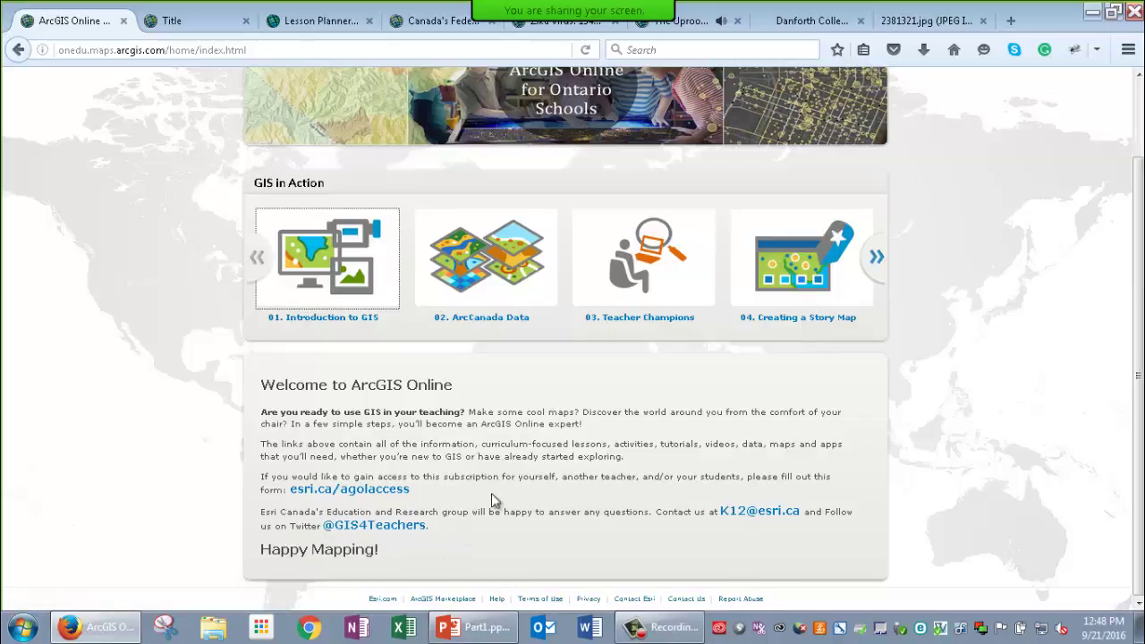
{"action": "scroll", "coordinate": [599, 350], "scroll_direction": "up", "scroll_amount": 2}
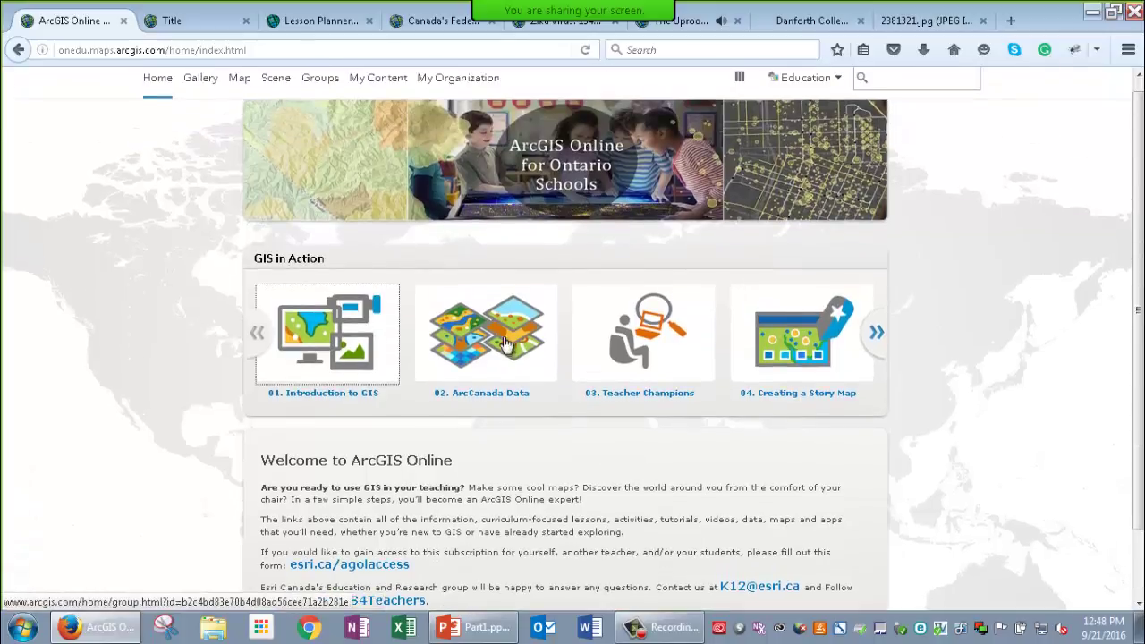
{"action": "left_click", "coordinate": [877, 333]}
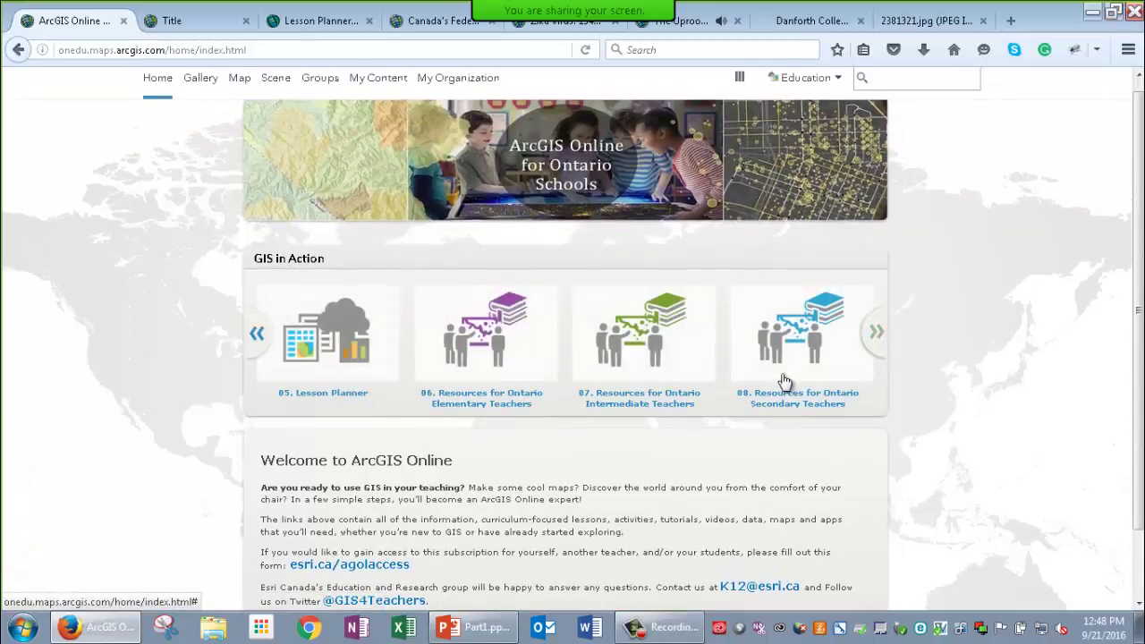